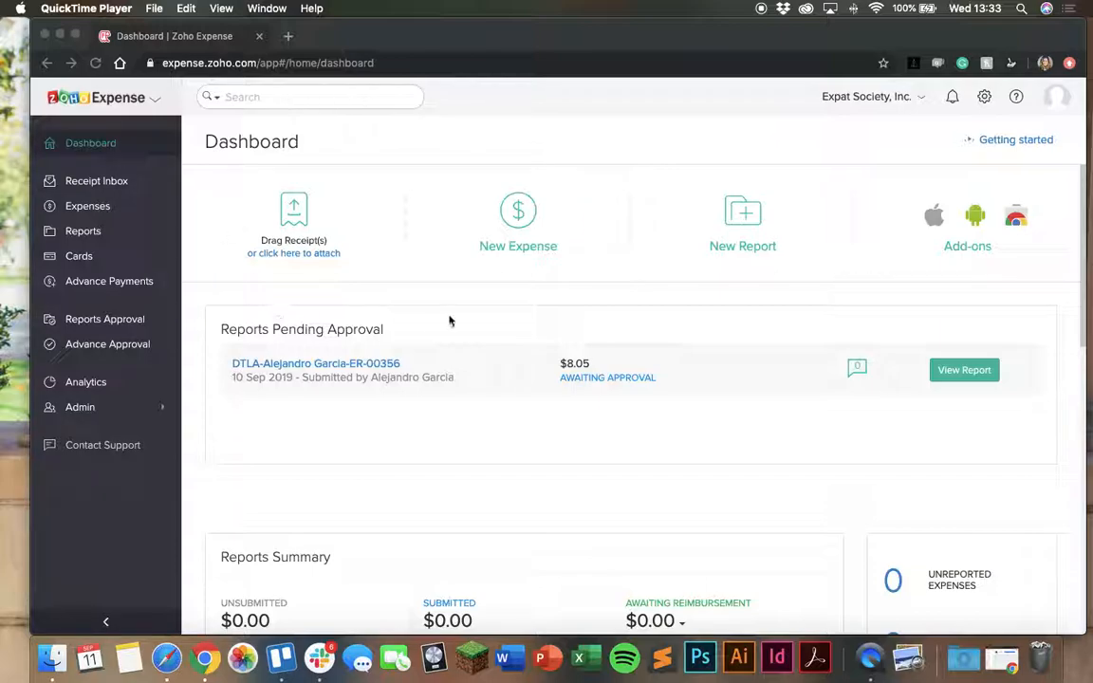
{"action": "left_click", "coordinate": [166, 64]}
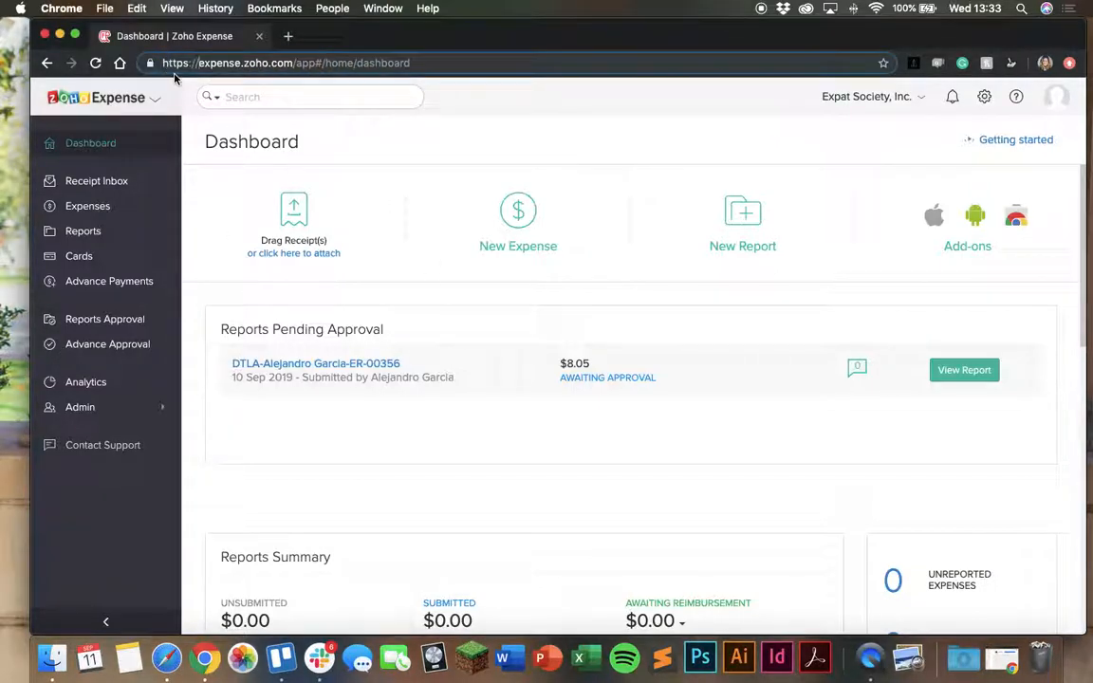
{"action": "left_click", "coordinate": [370, 156]}
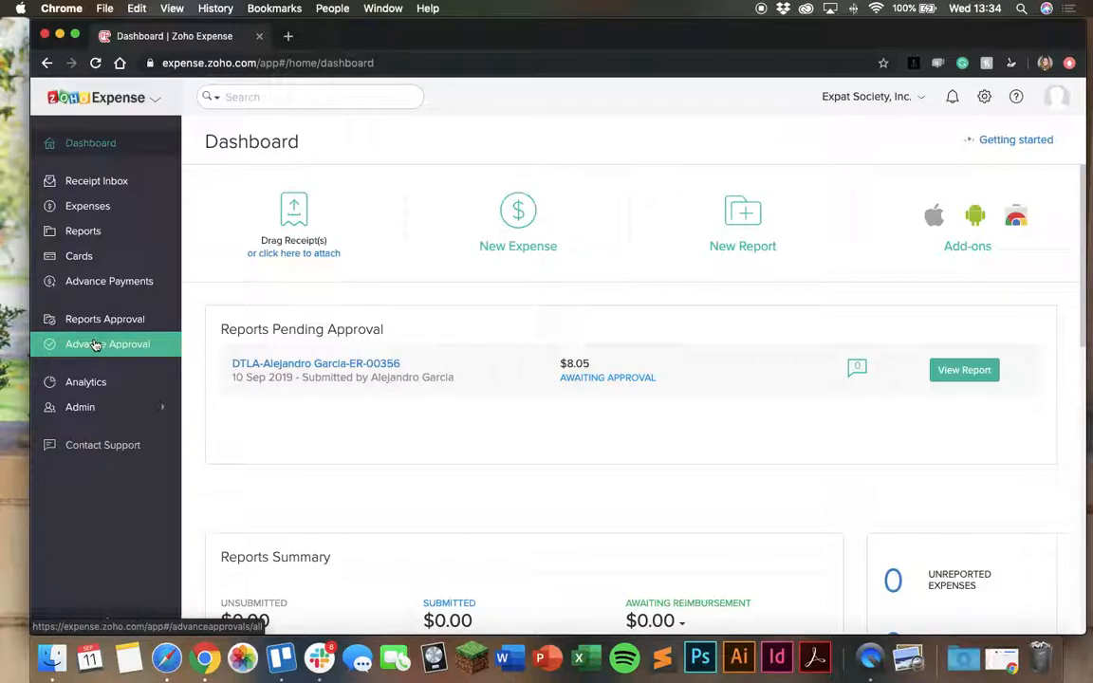
Start a new project in the admin settings and name it "Pool Party - Fall 2019"
{"action": "left_click", "coordinate": [94, 406]}
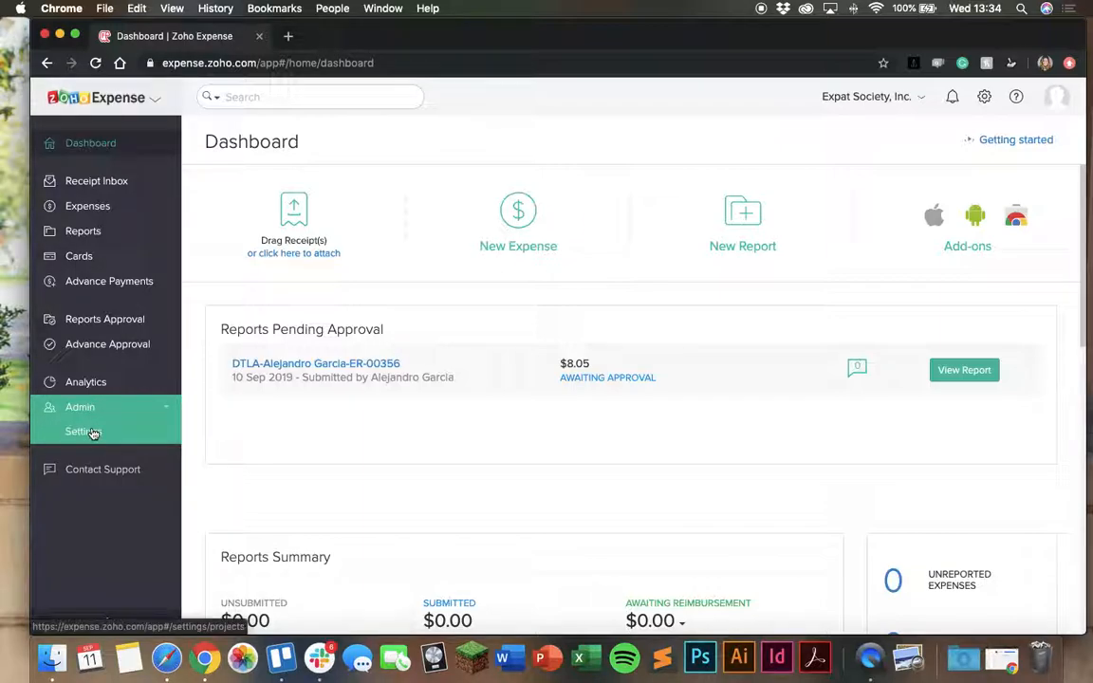
{"action": "left_click", "coordinate": [94, 432]}
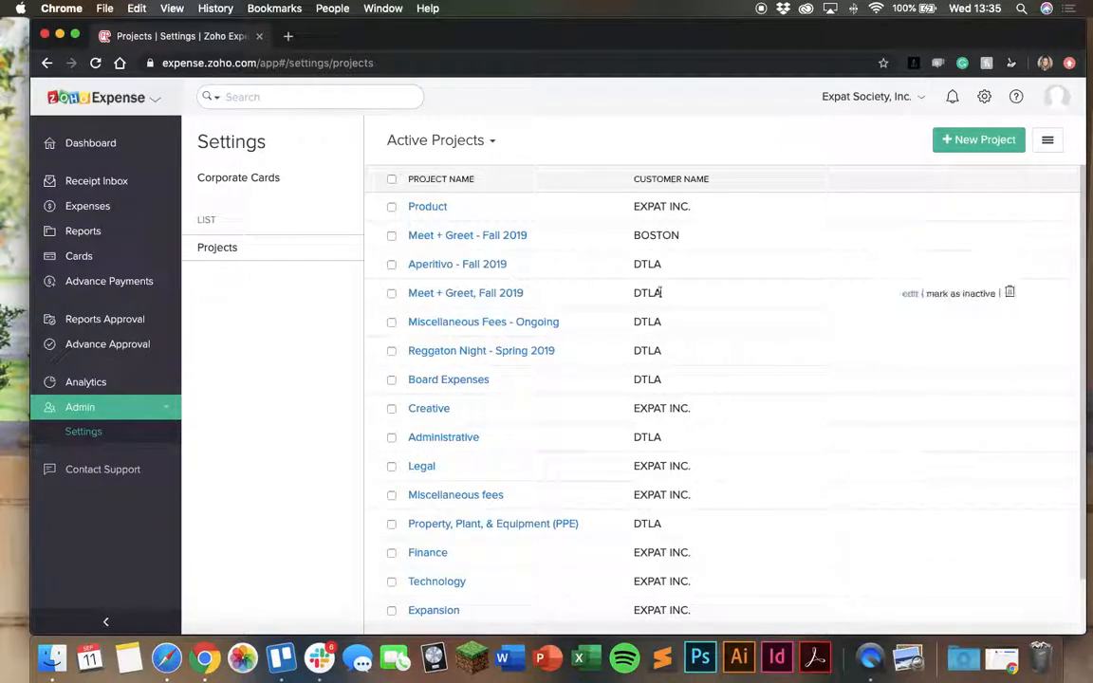
{"action": "left_click", "coordinate": [986, 142]}
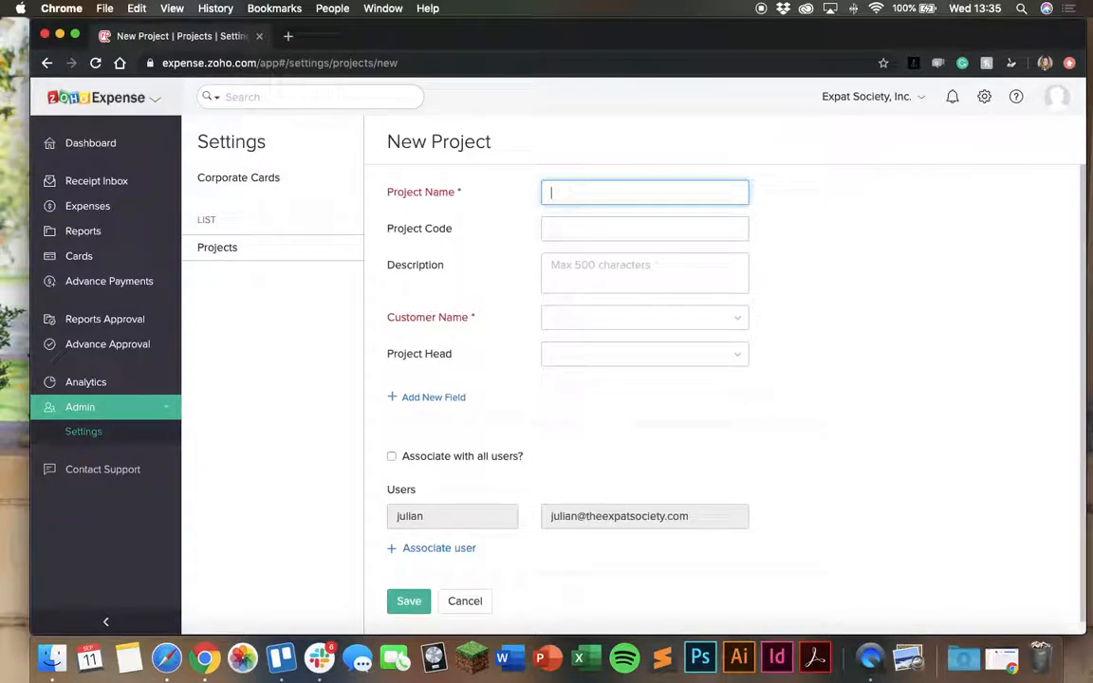
{"action": "type", "text": "Pool Party -"}
{"action": "type", "text": "all 2019"}
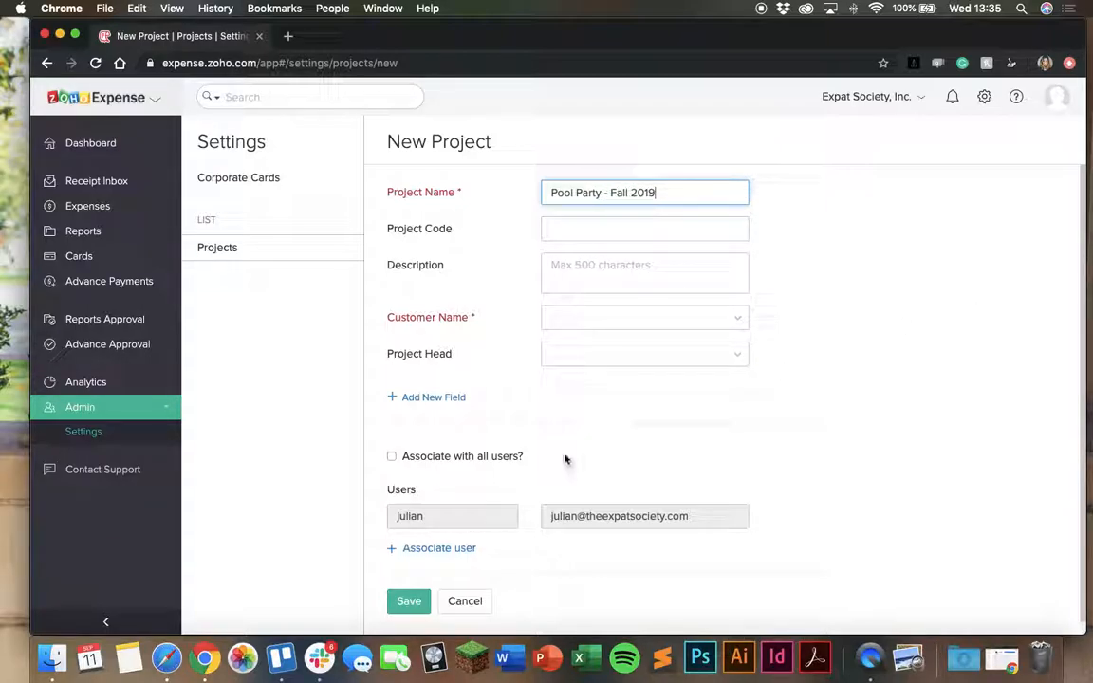
Assign the new project to the customer DTLA and save it
{"action": "left_click", "coordinate": [565, 319]}
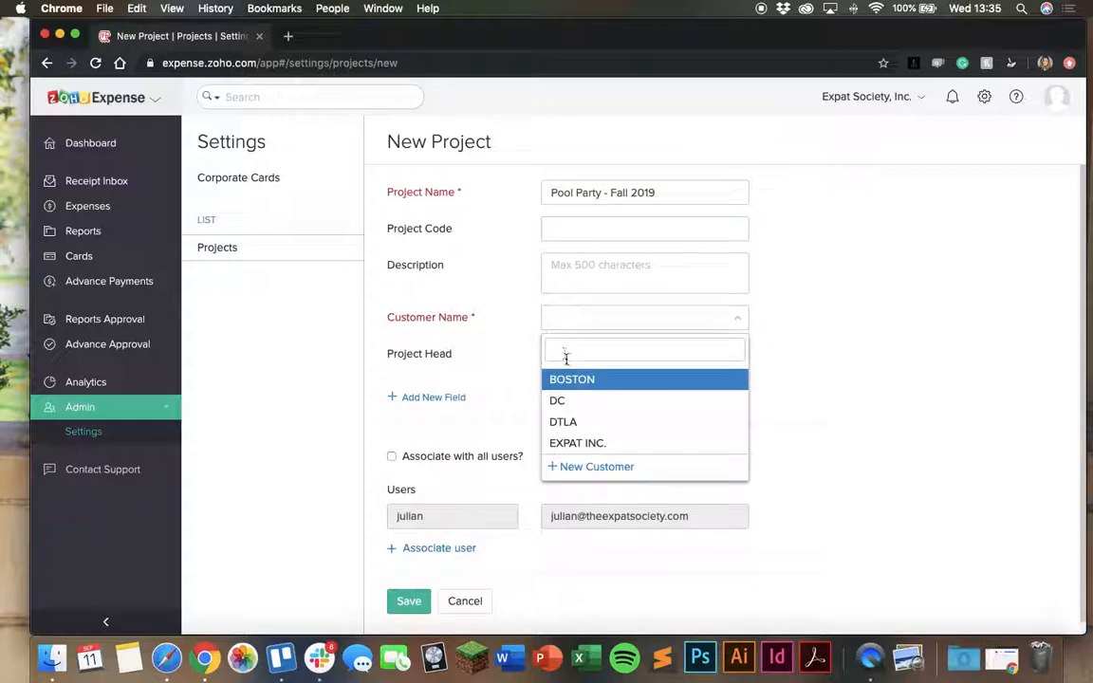
{"action": "left_click", "coordinate": [563, 421]}
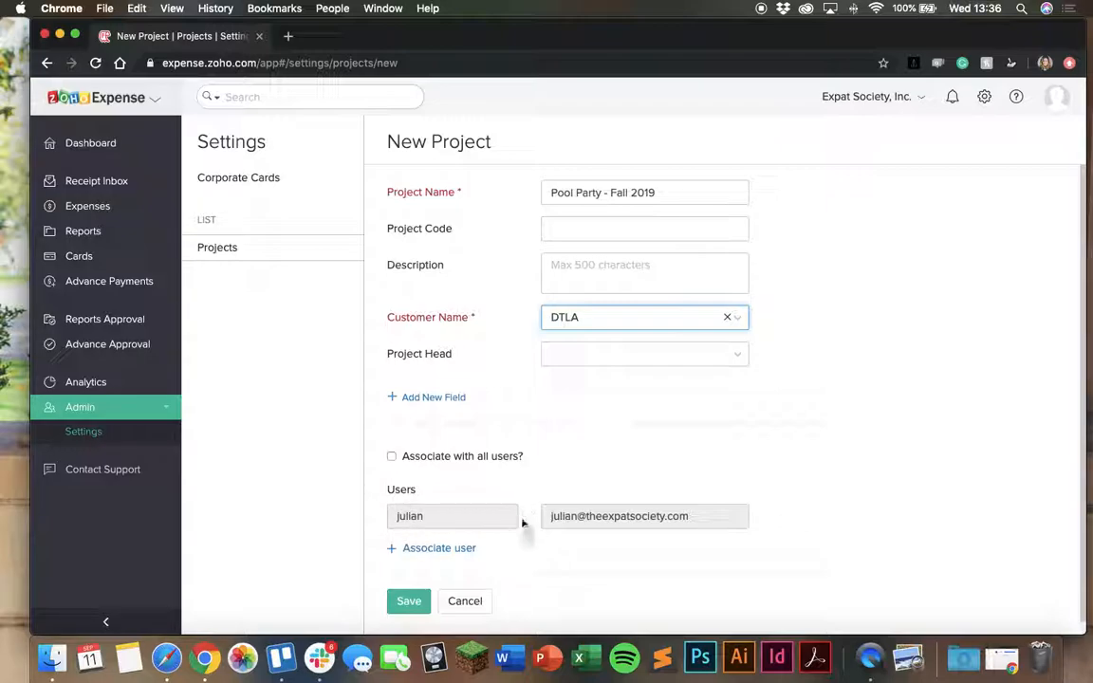
{"action": "left_click", "coordinate": [396, 601]}
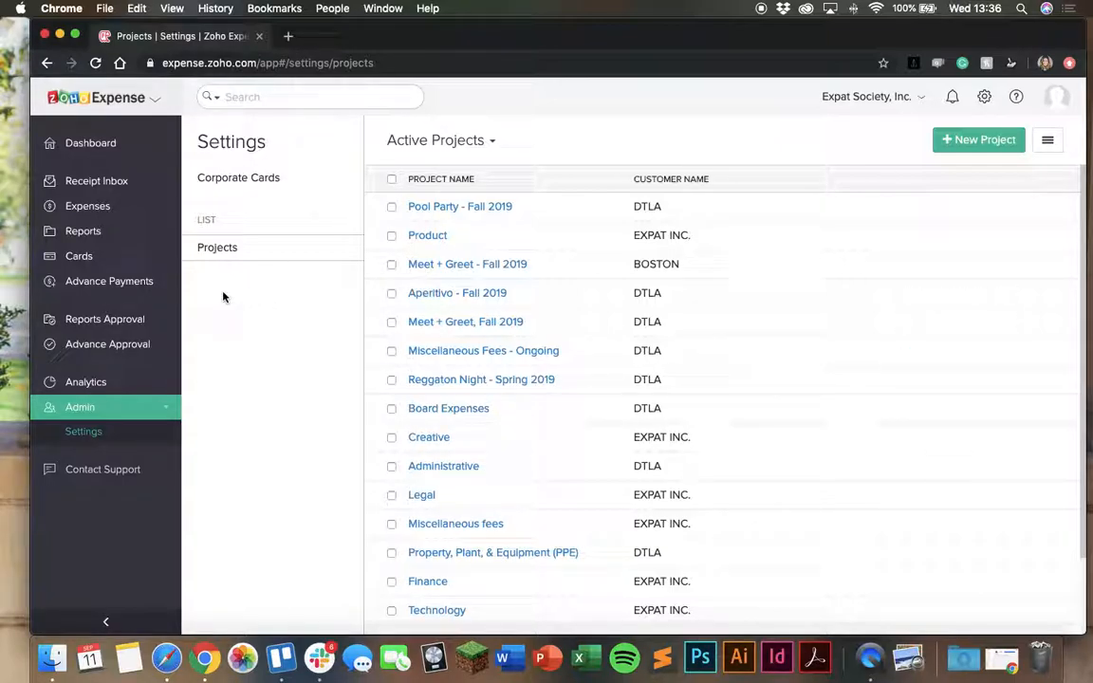
Open the DTLA expense report awaiting approval from the reports approval list
{"action": "left_click", "coordinate": [138, 146]}
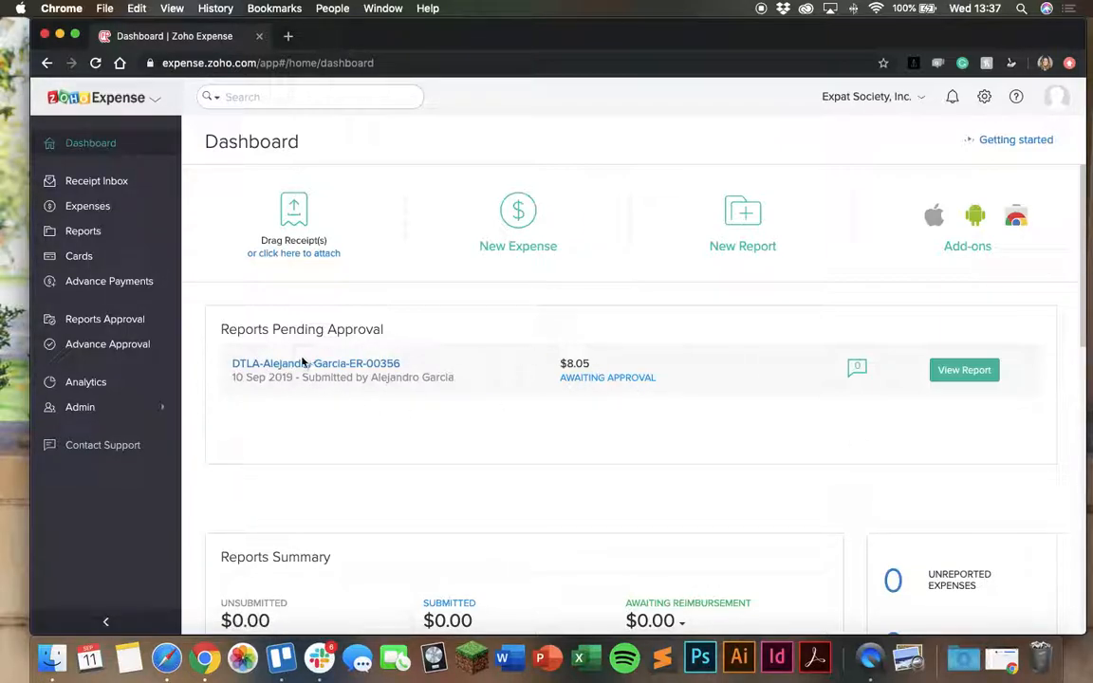
{"action": "left_click", "coordinate": [91, 320]}
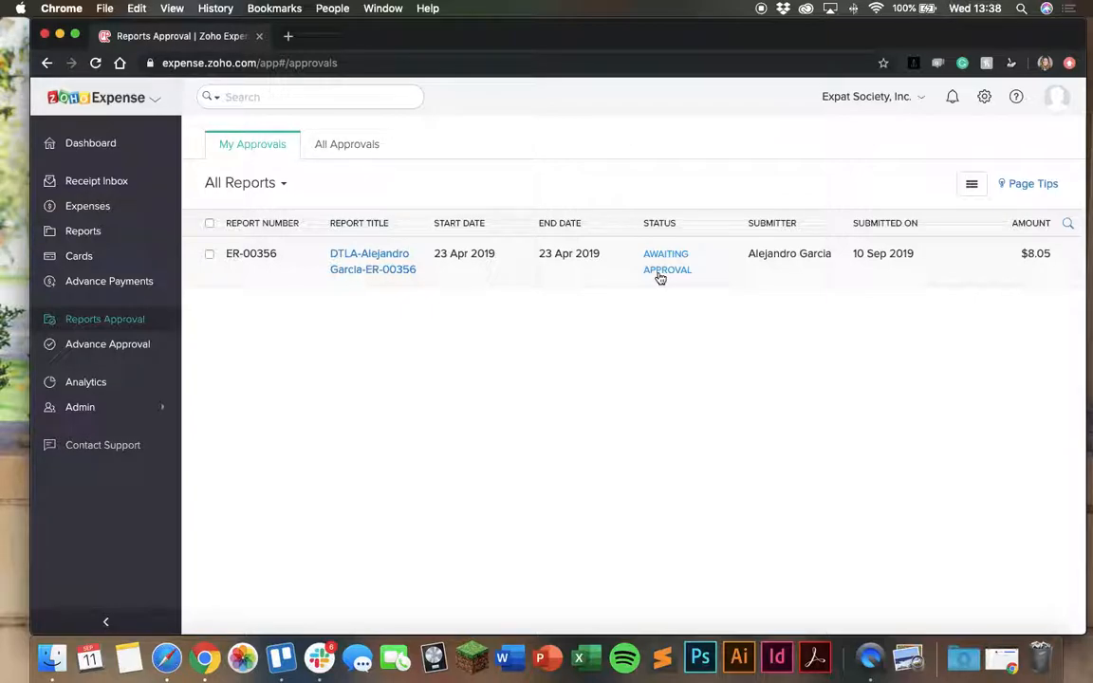
{"action": "left_click", "coordinate": [353, 261]}
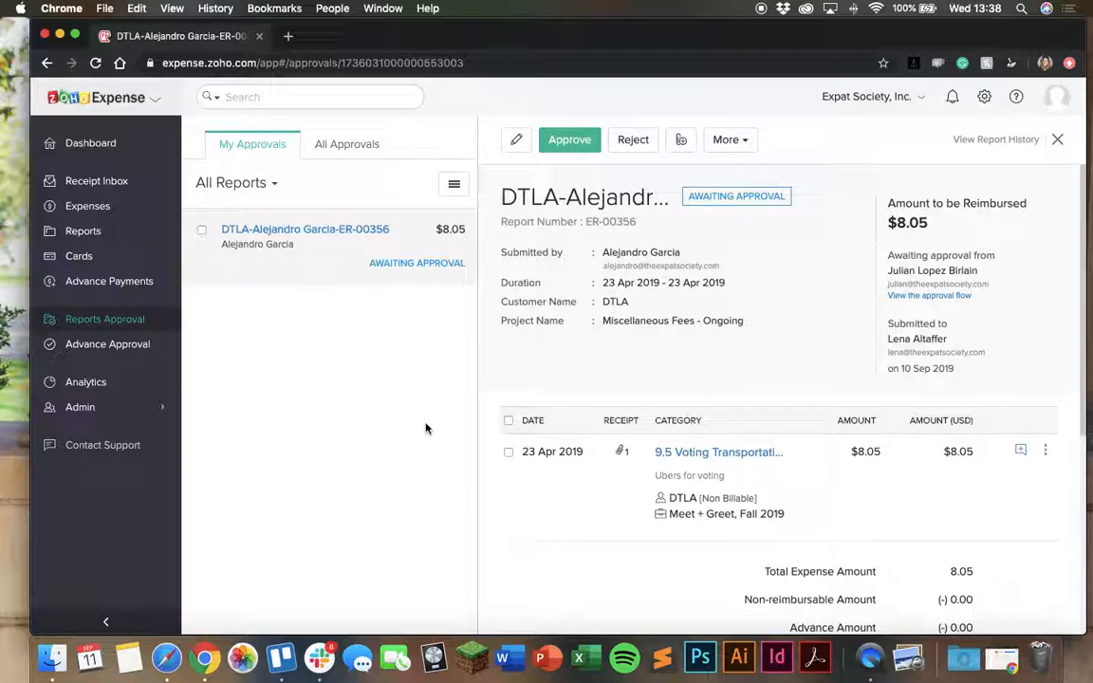
View the receipt attached to the 9.5 Voting Transportation expense, and close it again
{"action": "left_click", "coordinate": [622, 455]}
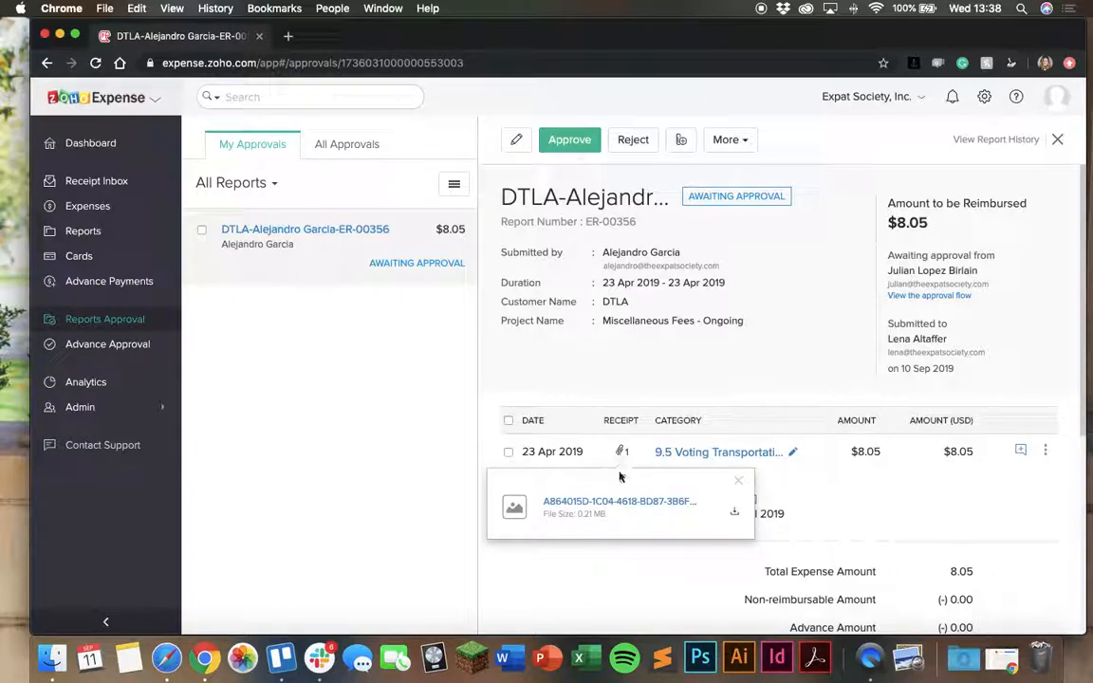
{"action": "left_click", "coordinate": [613, 502]}
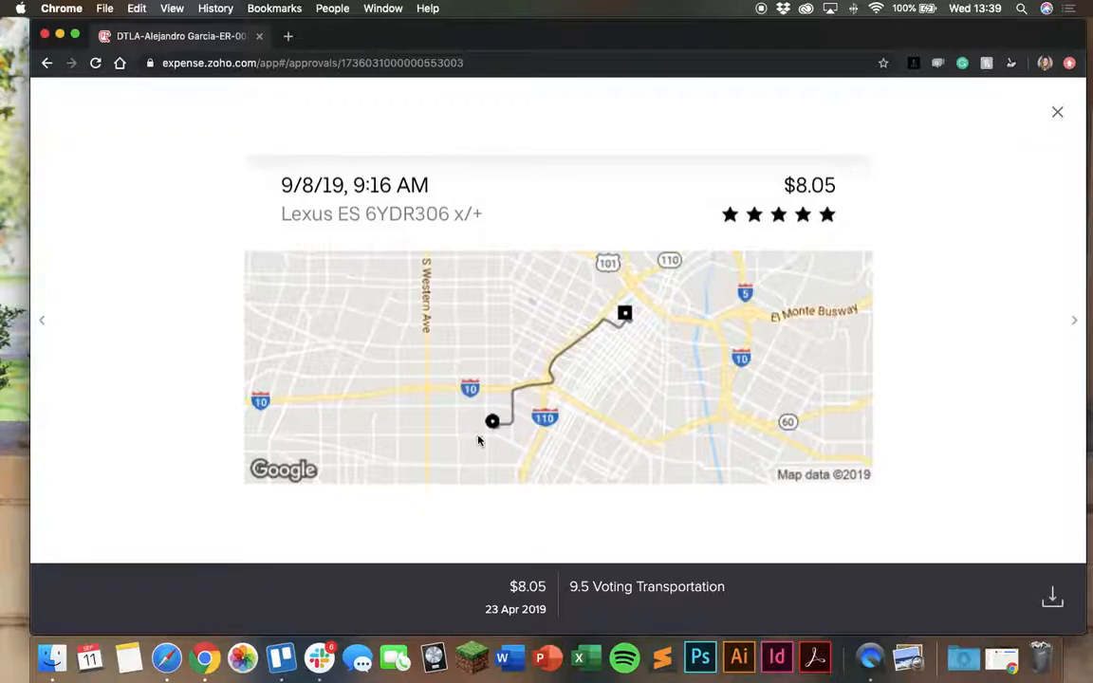
{"action": "left_click", "coordinate": [1057, 112]}
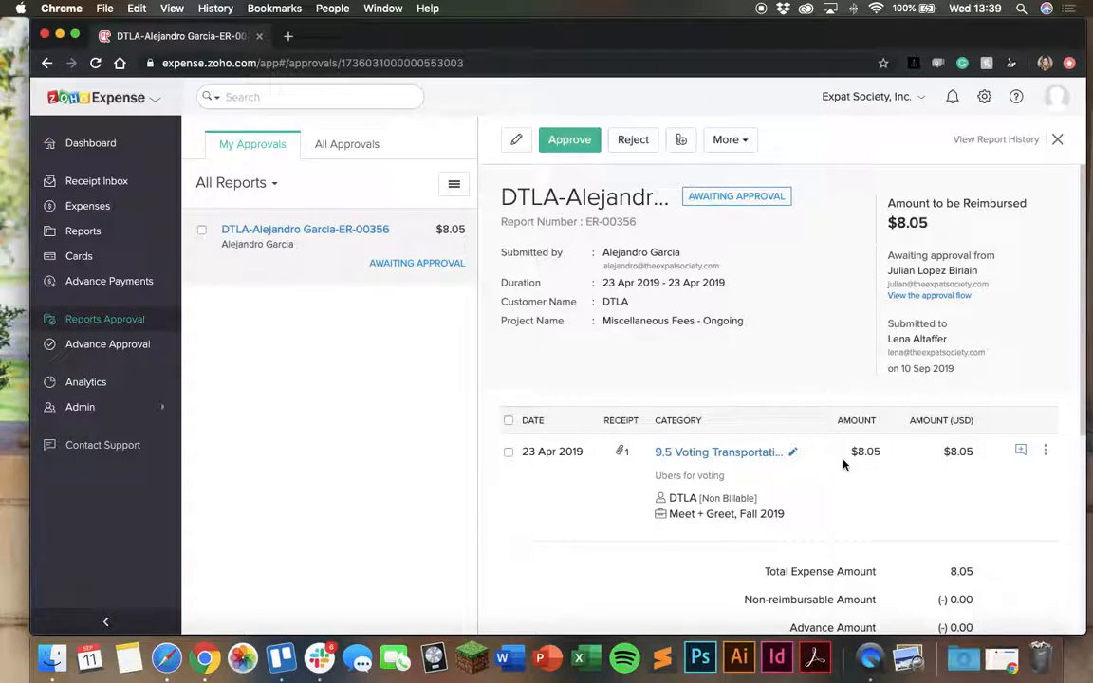
Review the report's project name, expense category, customer, amounts and history against the submitted expense
{"action": "scroll", "coordinate": [843, 464], "scroll_direction": "down", "scroll_amount": 1}
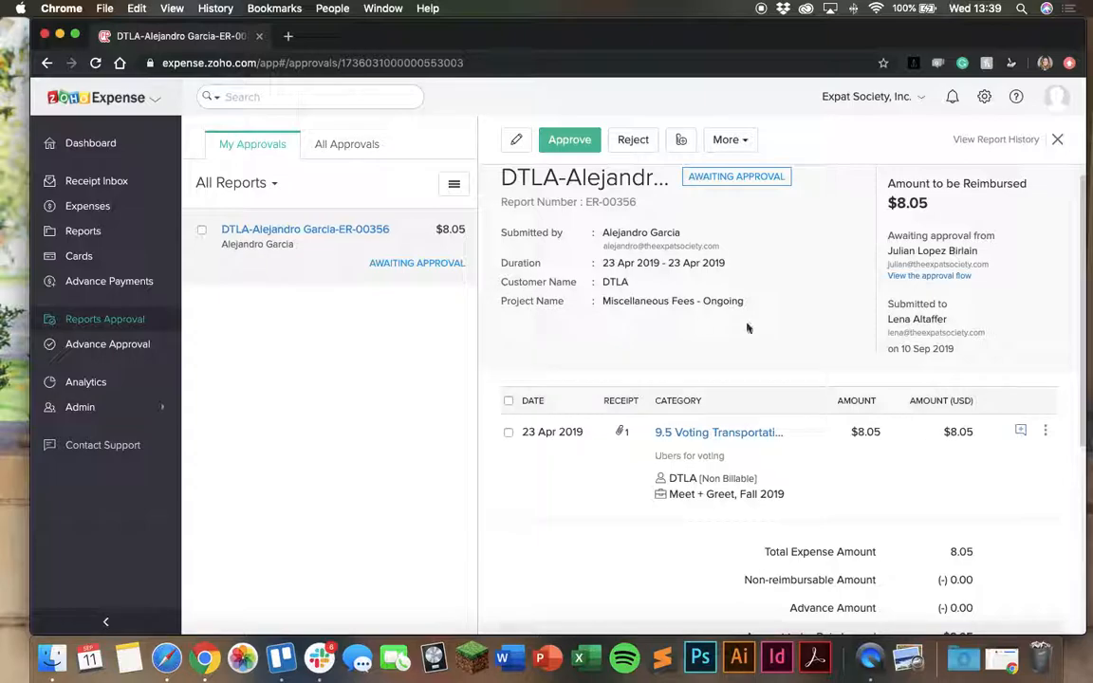
{"action": "left_click_drag", "start_coordinate": [603, 301], "coordinate": [750, 306]}
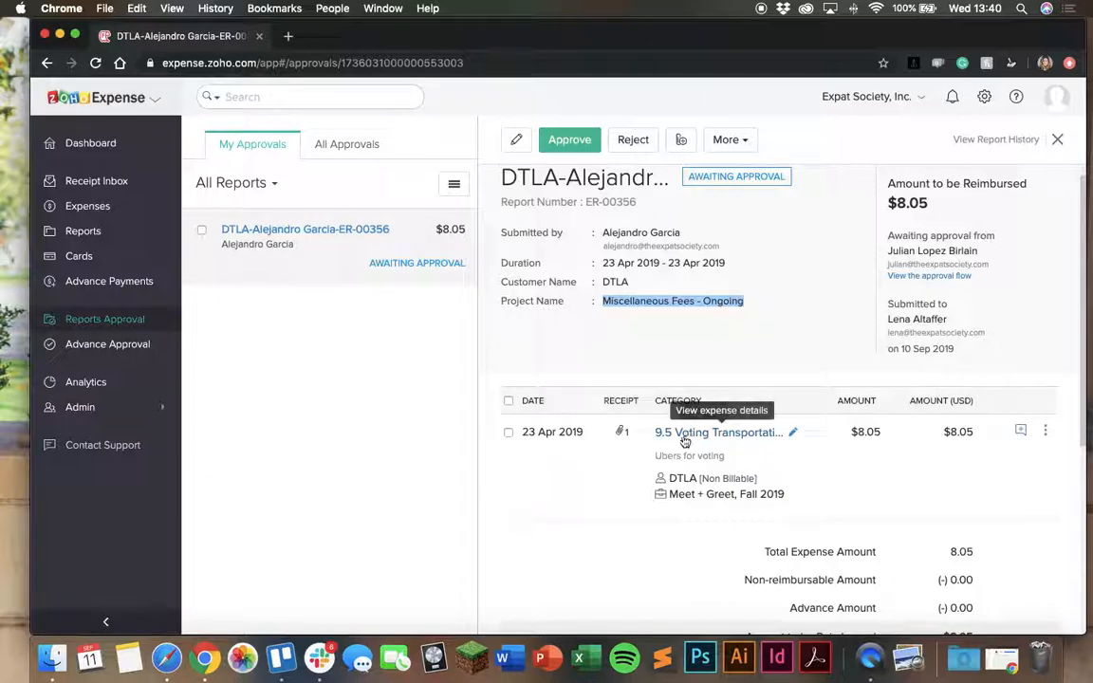
{"action": "scroll", "coordinate": [655, 427], "scroll_direction": "down", "scroll_amount": 2}
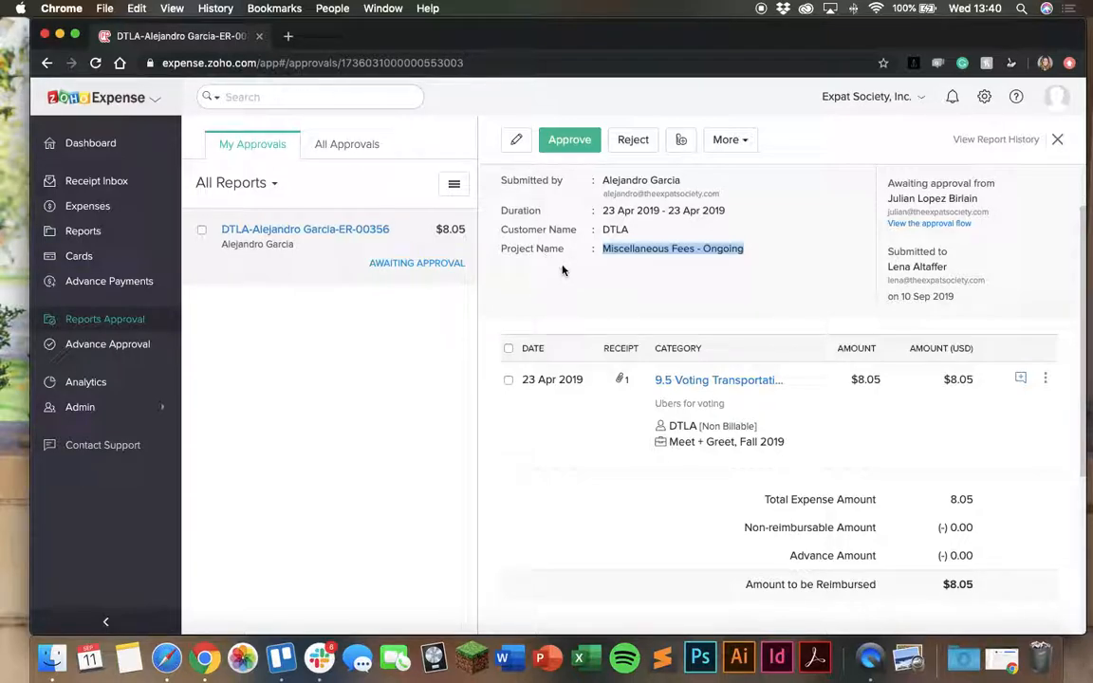
{"action": "scroll", "coordinate": [840, 343], "scroll_direction": "down", "scroll_amount": 1}
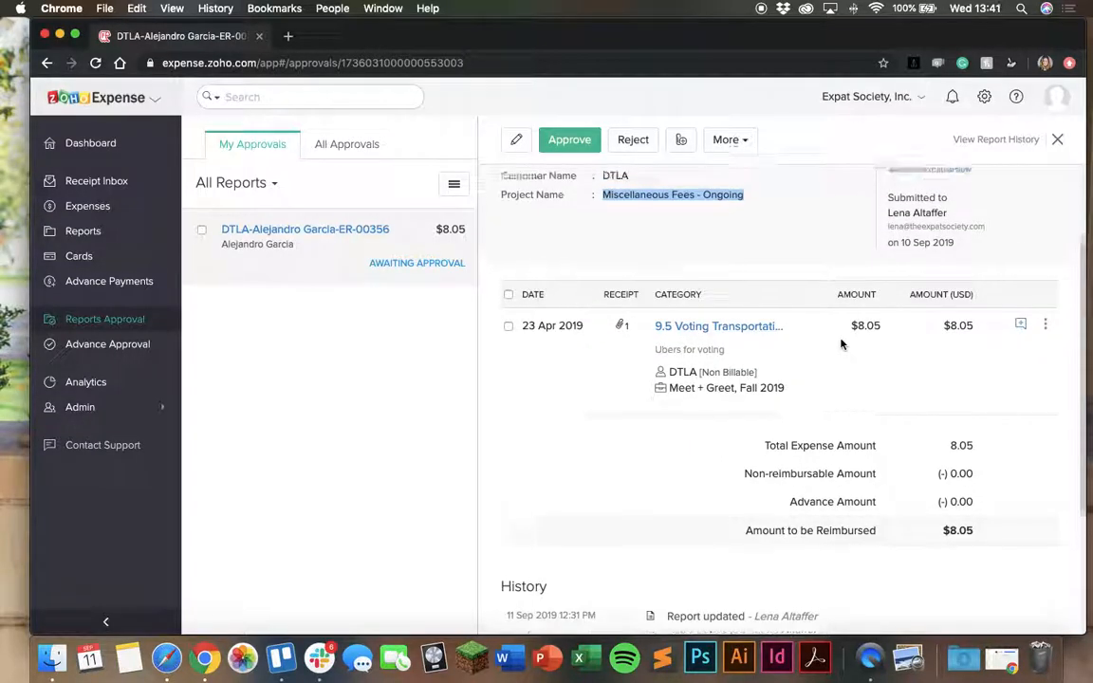
{"action": "scroll", "coordinate": [840, 344], "scroll_direction": "up", "scroll_amount": 1}
{"action": "scroll", "coordinate": [842, 345], "scroll_direction": "up", "scroll_amount": 2}
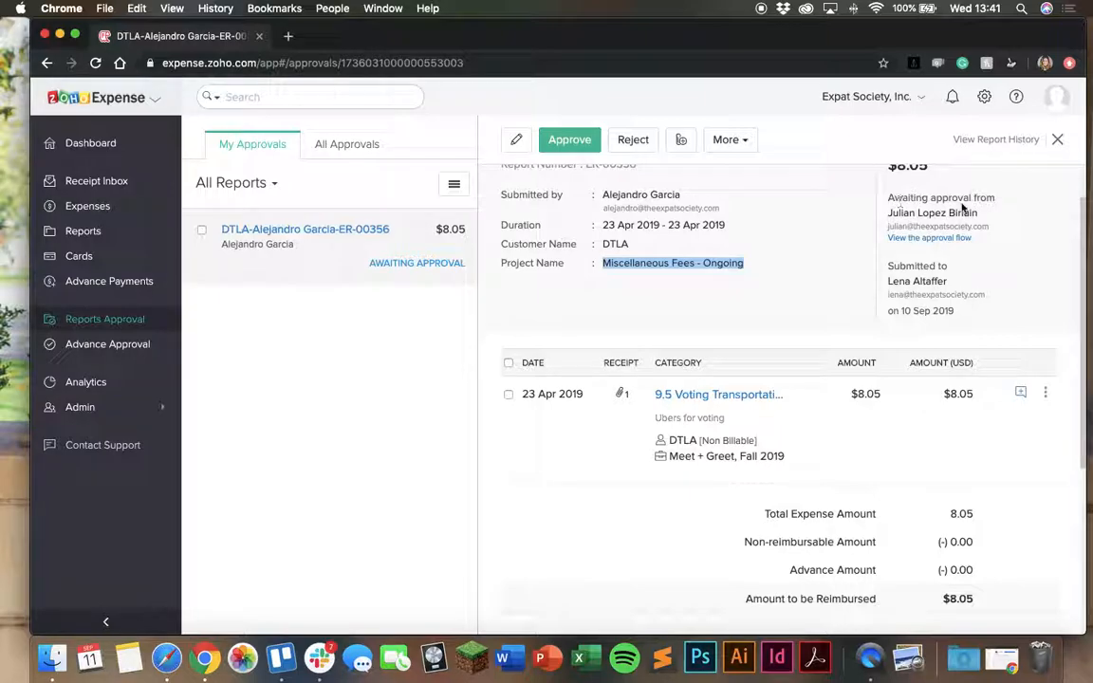
{"action": "scroll", "coordinate": [903, 223], "scroll_direction": "up", "scroll_amount": 3}
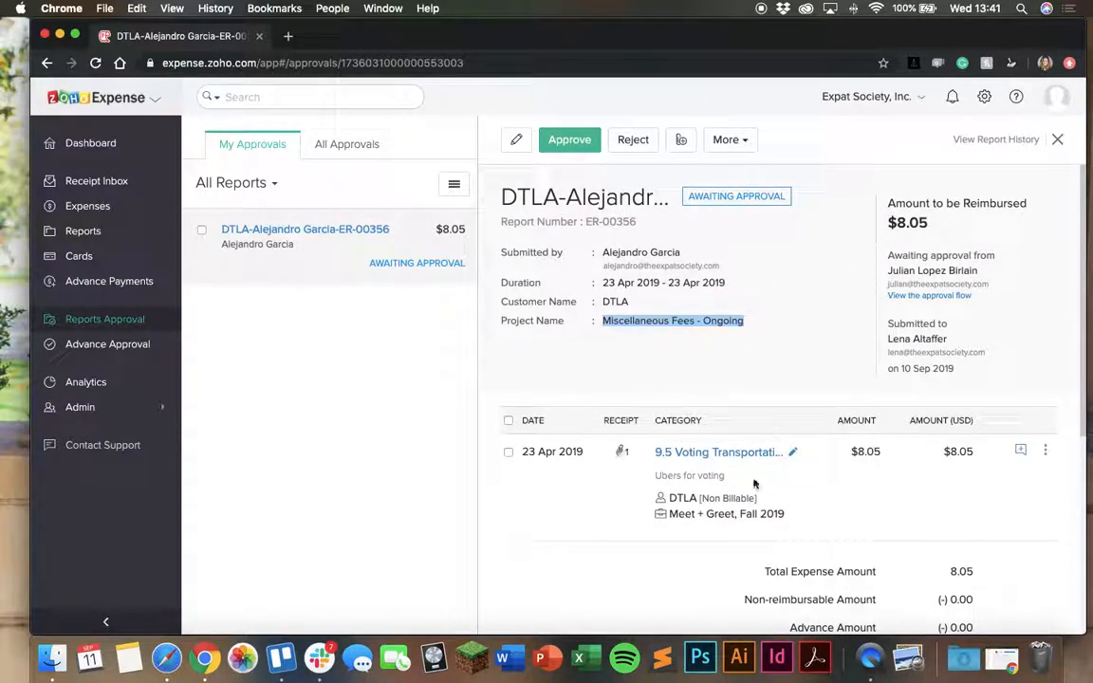
{"action": "scroll", "coordinate": [867, 450], "scroll_direction": "down", "scroll_amount": 1}
{"action": "scroll", "coordinate": [871, 446], "scroll_direction": "down", "scroll_amount": 5}
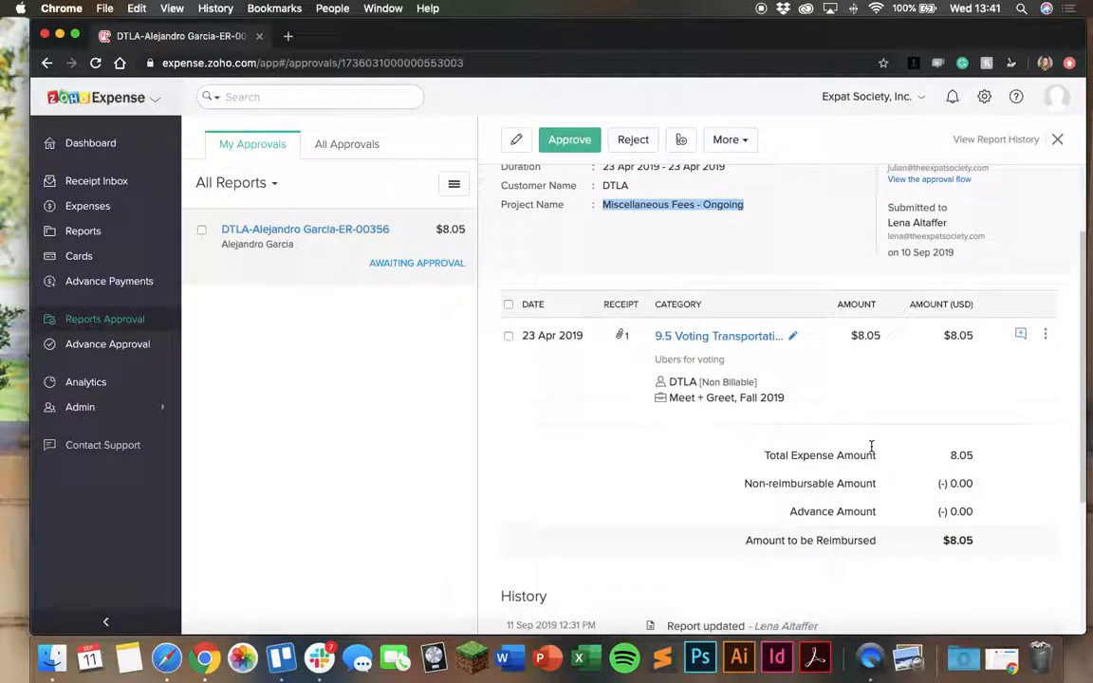
Approve the open DTLA expense report and confirm the approval
{"action": "scroll", "coordinate": [871, 446], "scroll_direction": "up", "scroll_amount": 6}
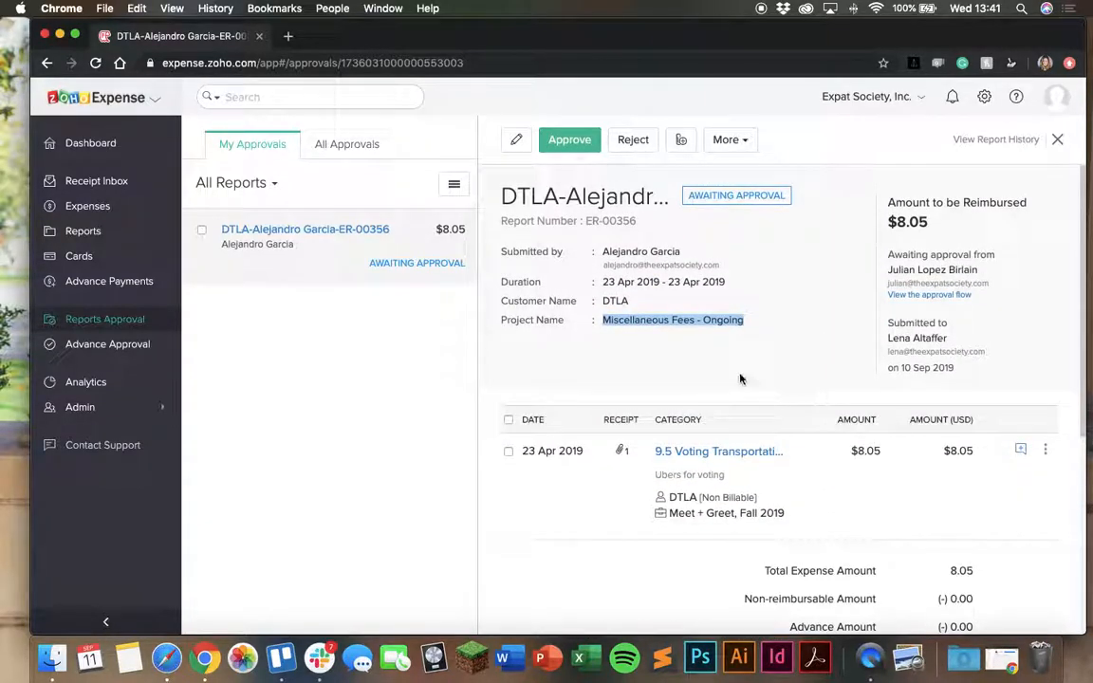
{"action": "left_click", "coordinate": [585, 141]}
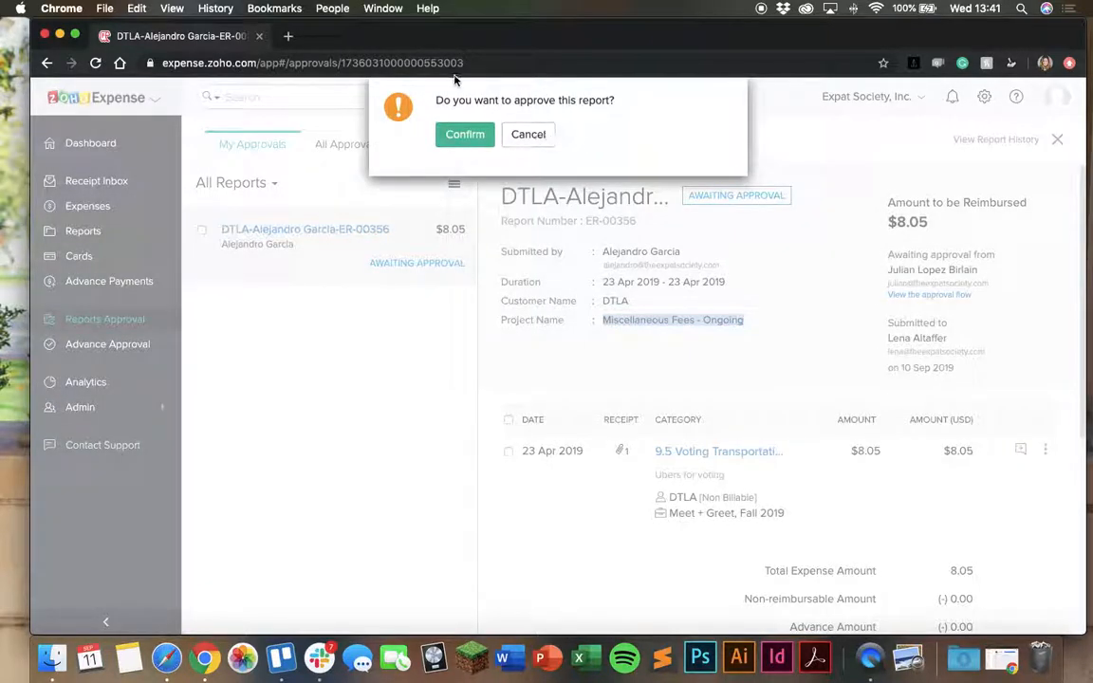
{"action": "left_click", "coordinate": [453, 133]}
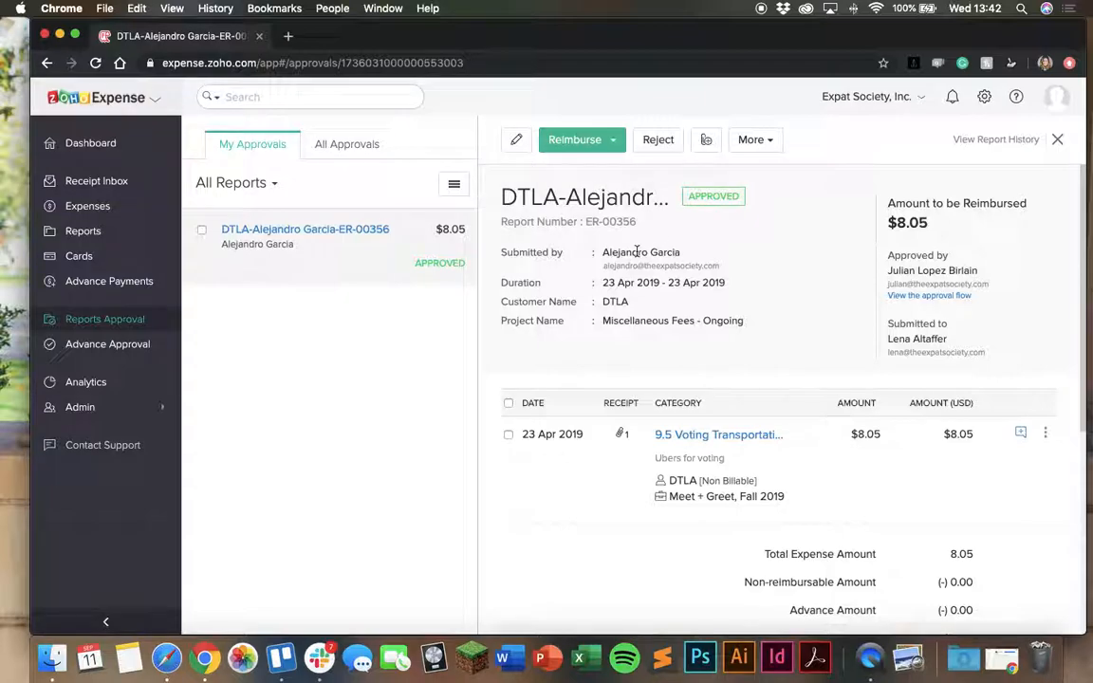
Reimburse the approved report via ACH, confirm the online reimbursement, and close the report
{"action": "left_click", "coordinate": [595, 144]}
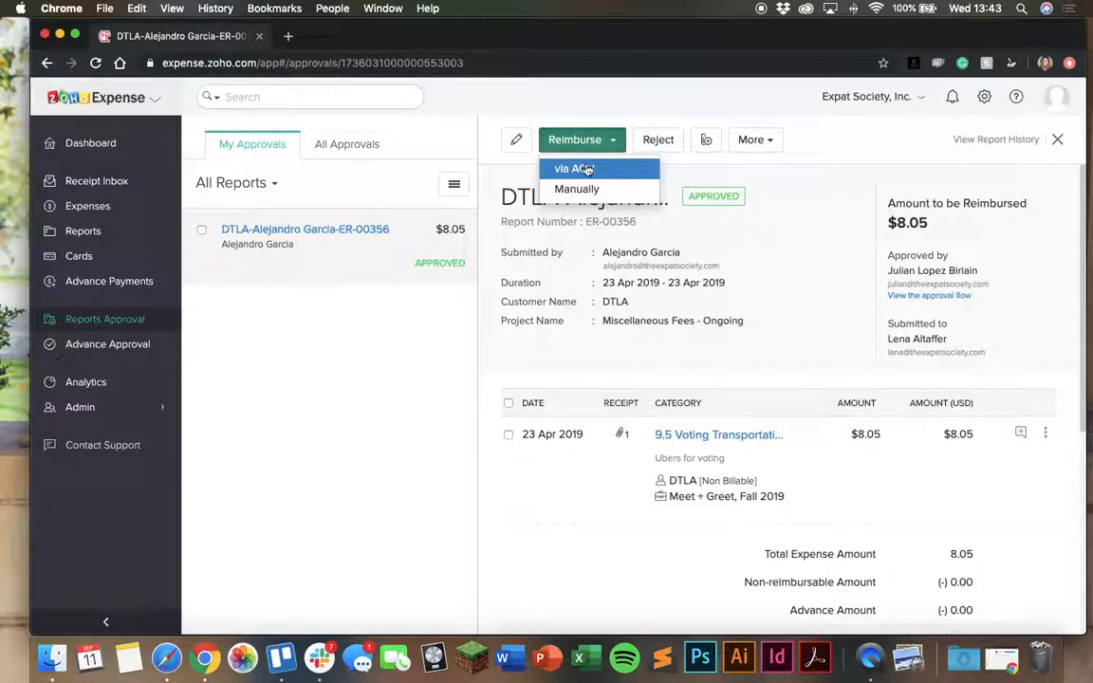
{"action": "left_click", "coordinate": [576, 174]}
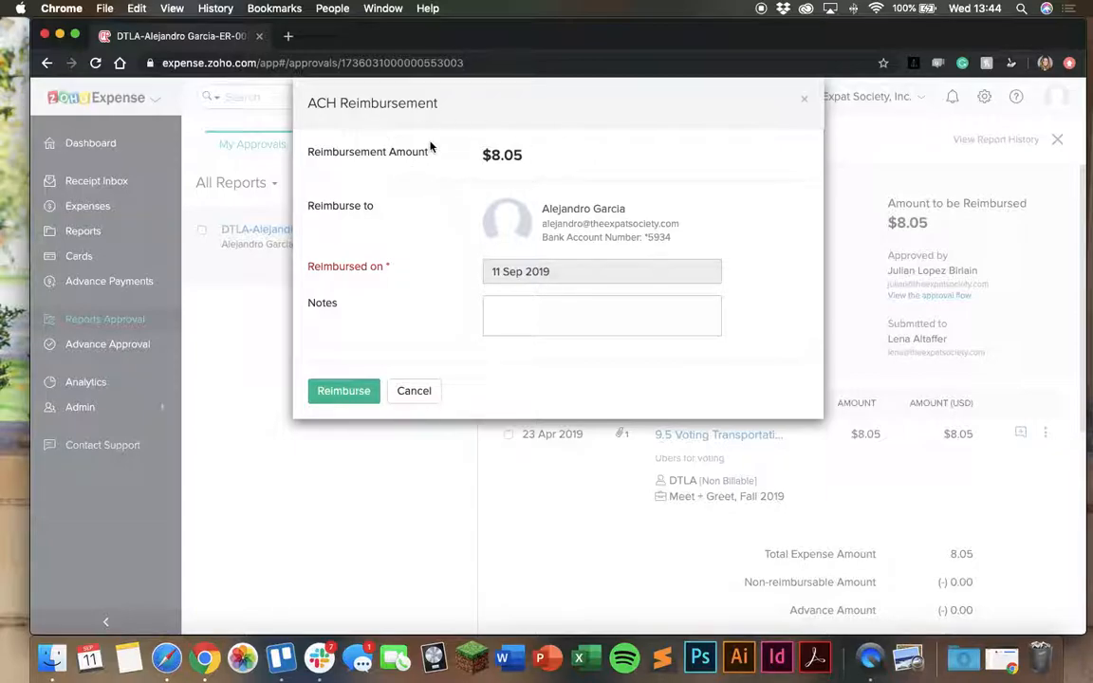
{"action": "left_click", "coordinate": [345, 393]}
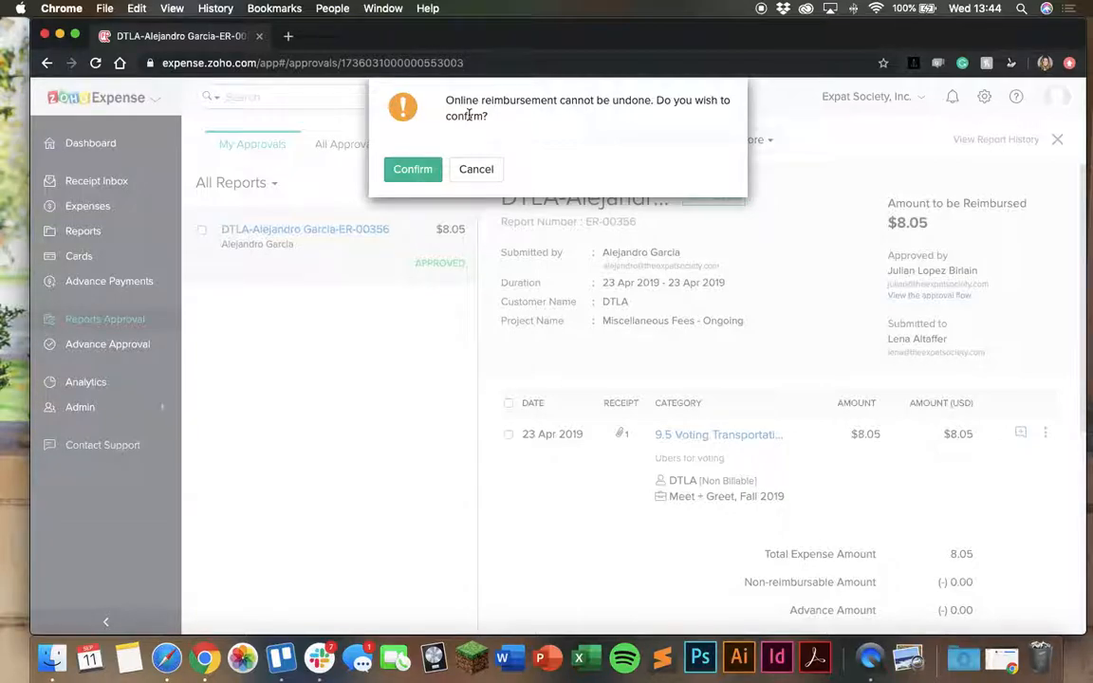
{"action": "left_click", "coordinate": [416, 170]}
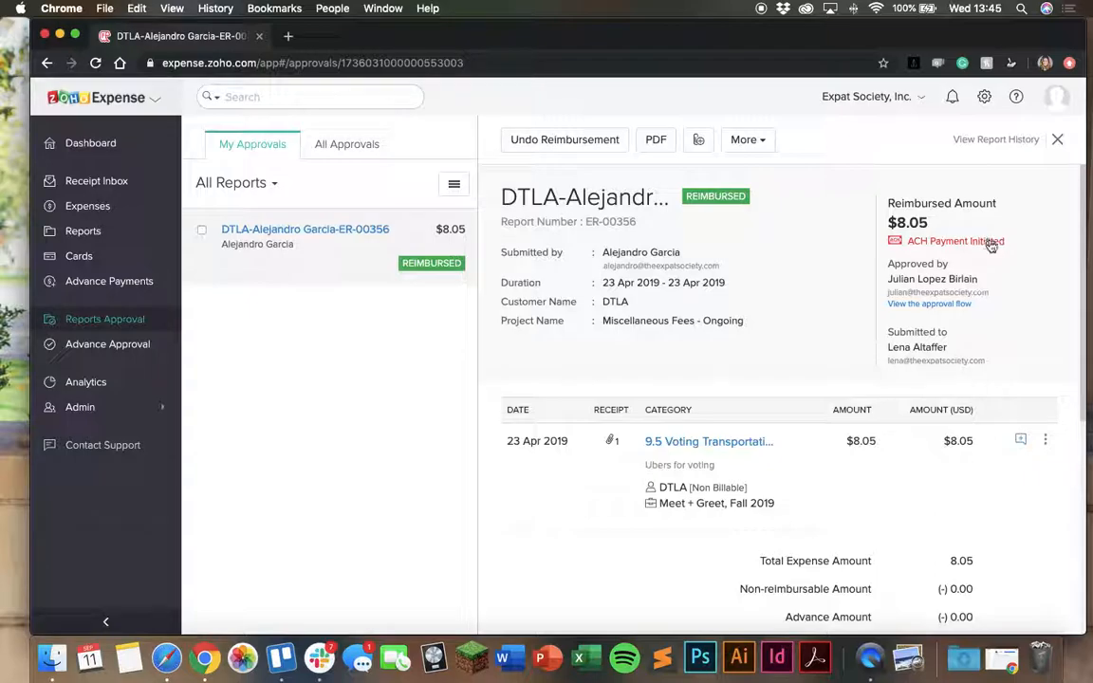
{"action": "left_click", "coordinate": [1059, 140]}
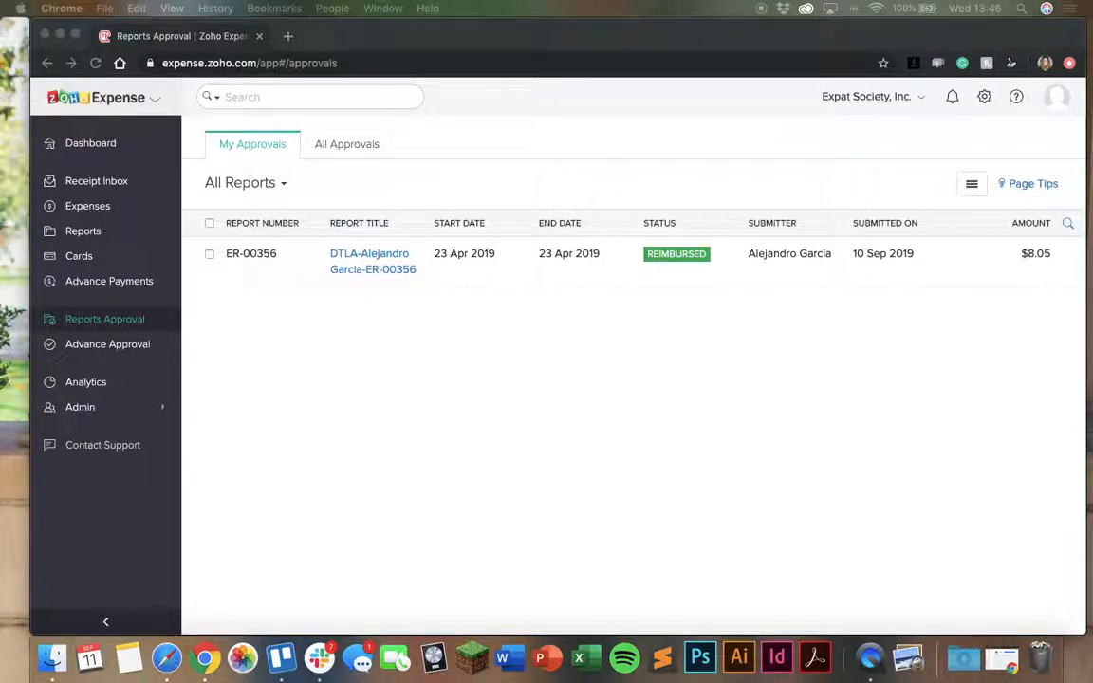
Switch to the Safari window showing Zoho Expense, move it onto this screen and widen it
{"action": "left_click_drag", "start_coordinate": [1091, 10], "coordinate": [749, 8]}
{"action": "double_click", "coordinate": [735, 42]}
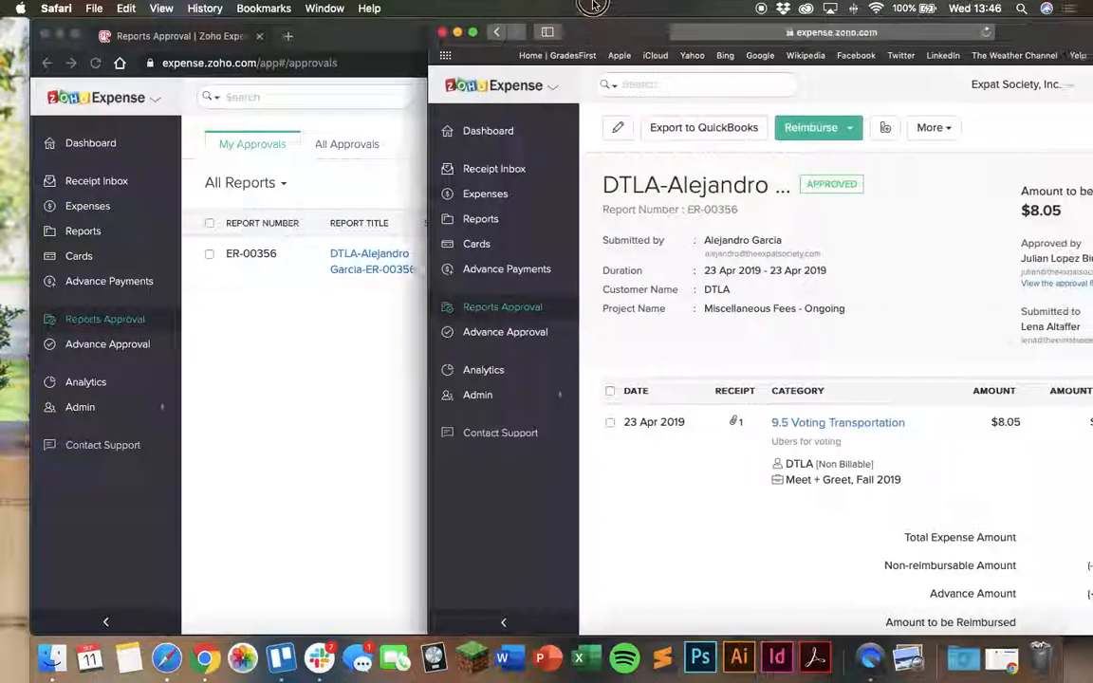
{"action": "left_click", "coordinate": [856, 85]}
{"action": "left_click", "coordinate": [858, 86]}
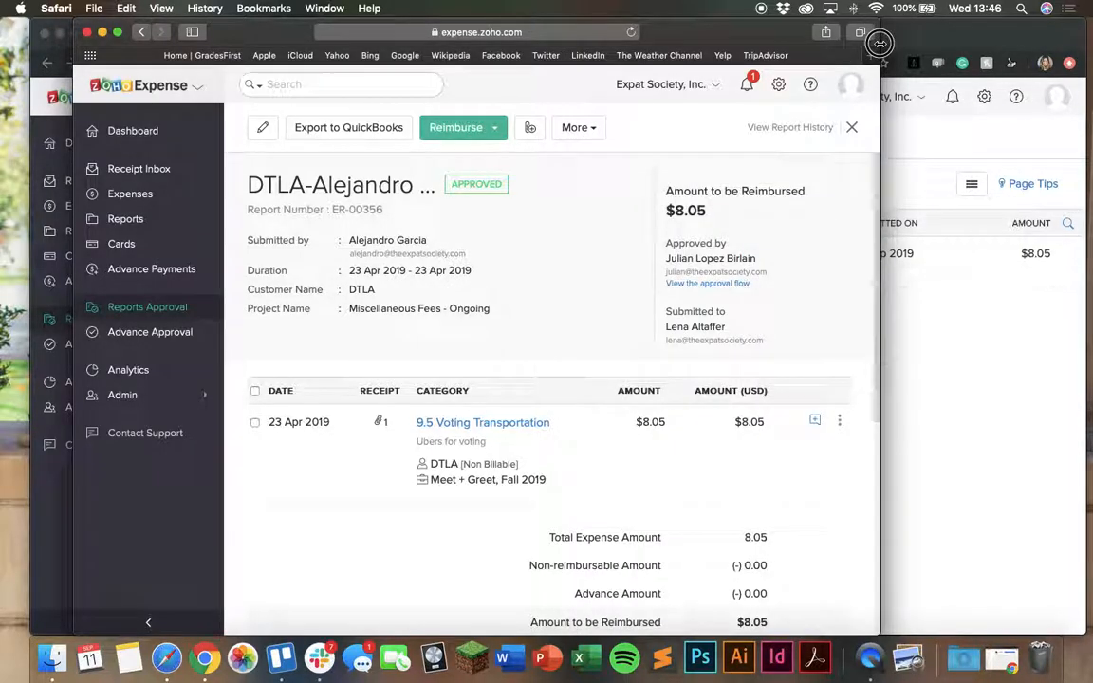
{"action": "double_click", "coordinate": [792, 40]}
Browse the All Approvals list and open several of the reimbursed reports to examine their details
{"action": "left_click", "coordinate": [383, 316]}
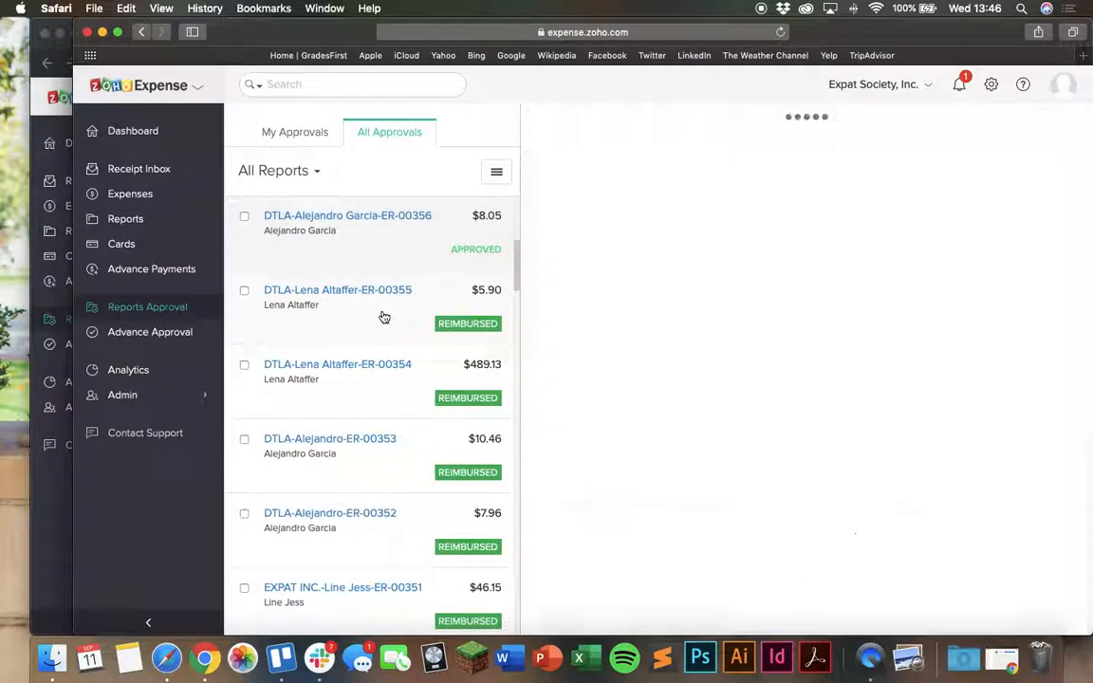
{"action": "left_click", "coordinate": [375, 392]}
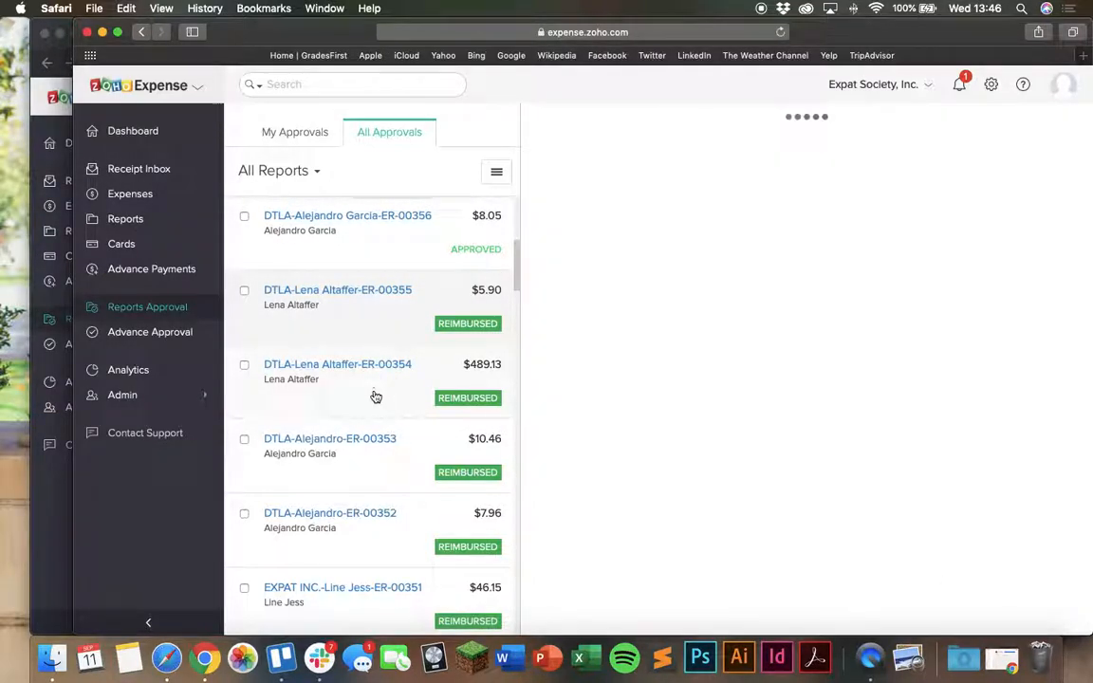
{"action": "left_click", "coordinate": [373, 454]}
{"action": "scroll", "coordinate": [373, 455], "scroll_direction": "down", "scroll_amount": 1}
{"action": "left_click", "coordinate": [373, 458]}
{"action": "scroll", "coordinate": [373, 458], "scroll_direction": "down", "scroll_amount": 2}
{"action": "left_click", "coordinate": [374, 460]}
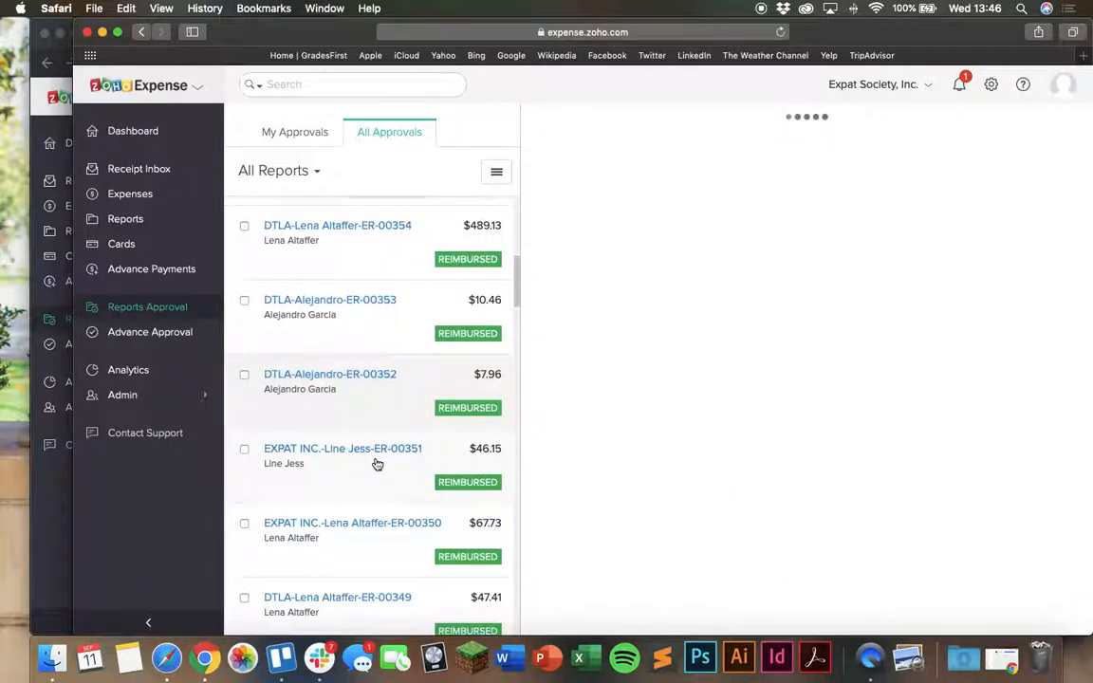
Open the EXPAT INC. report ER-00348 to examine its expenses, and look over the newer reports in the All Approvals list
{"action": "scroll", "coordinate": [376, 461], "scroll_direction": "down", "scroll_amount": 3}
{"action": "left_click", "coordinate": [376, 462]}
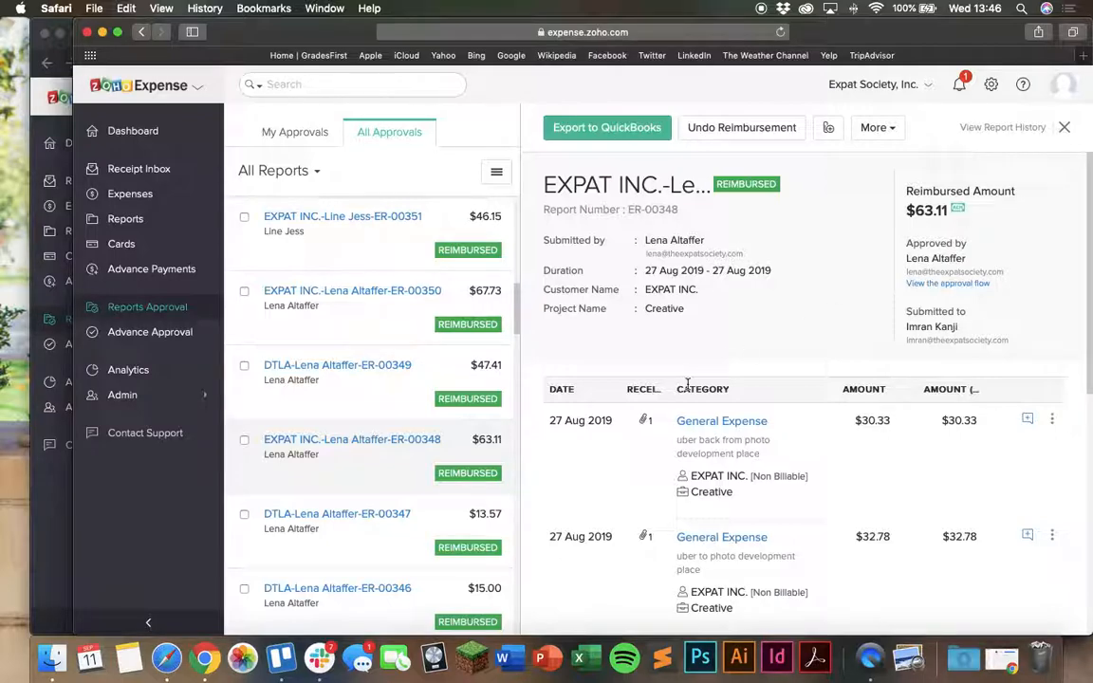
{"action": "scroll", "coordinate": [359, 347], "scroll_direction": "up", "scroll_amount": 8}
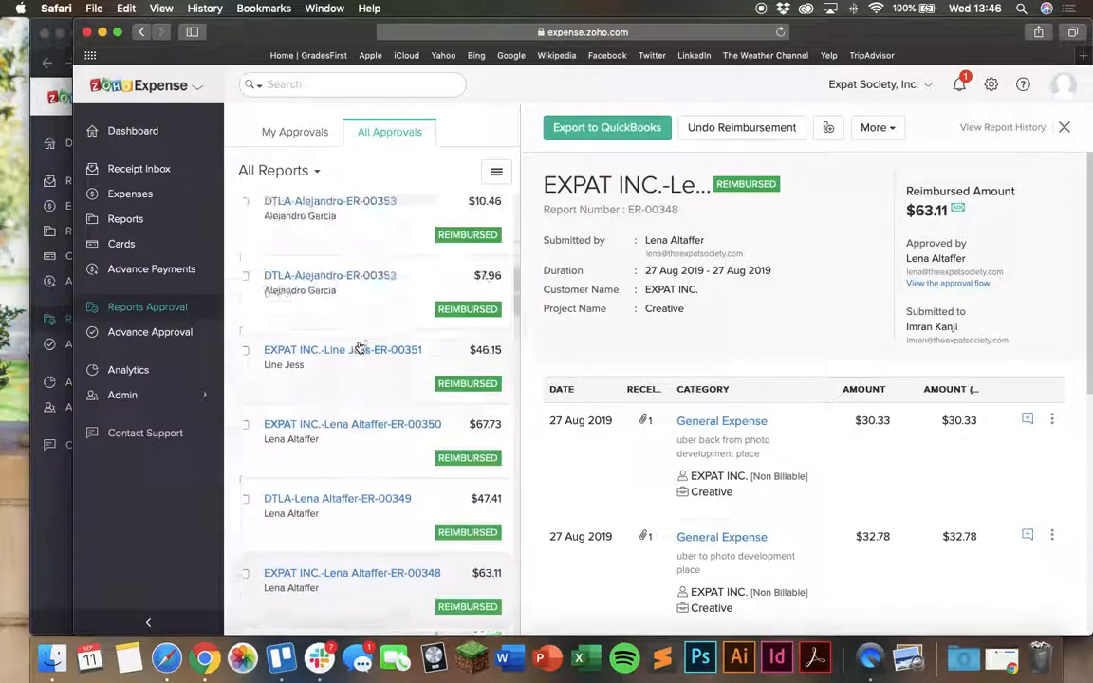
{"action": "scroll", "coordinate": [360, 346], "scroll_direction": "down", "scroll_amount": 1}
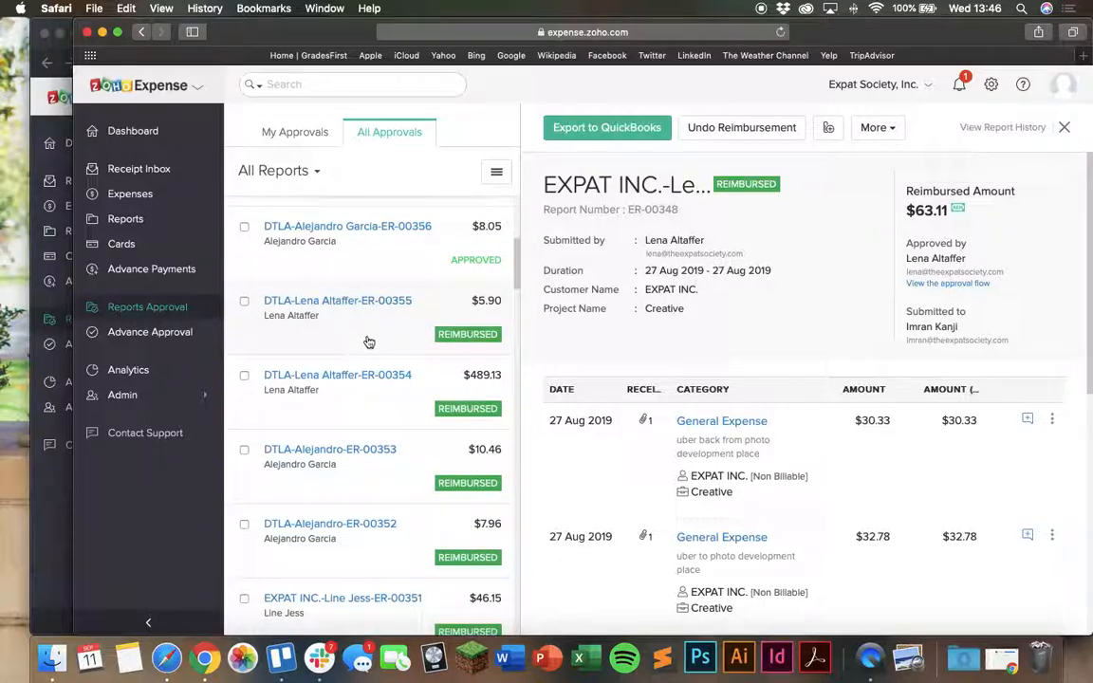
{"action": "scroll", "coordinate": [369, 341], "scroll_direction": "up", "scroll_amount": 1}
{"action": "scroll", "coordinate": [369, 344], "scroll_direction": "up", "scroll_amount": 3}
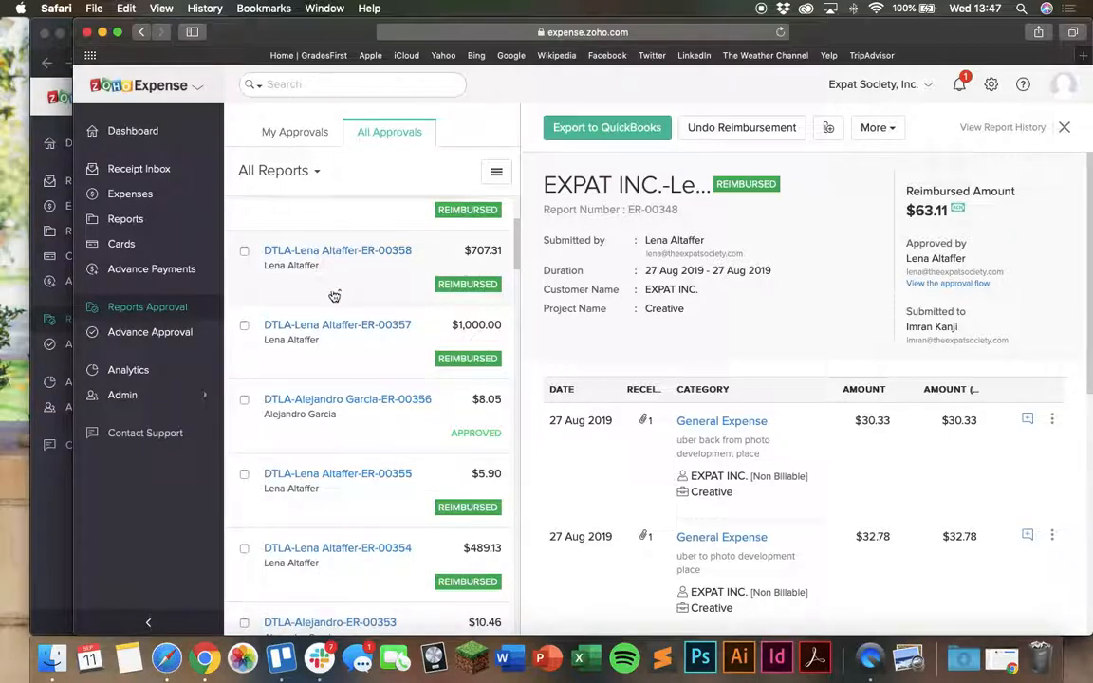
{"action": "left_click", "coordinate": [35, 500]}
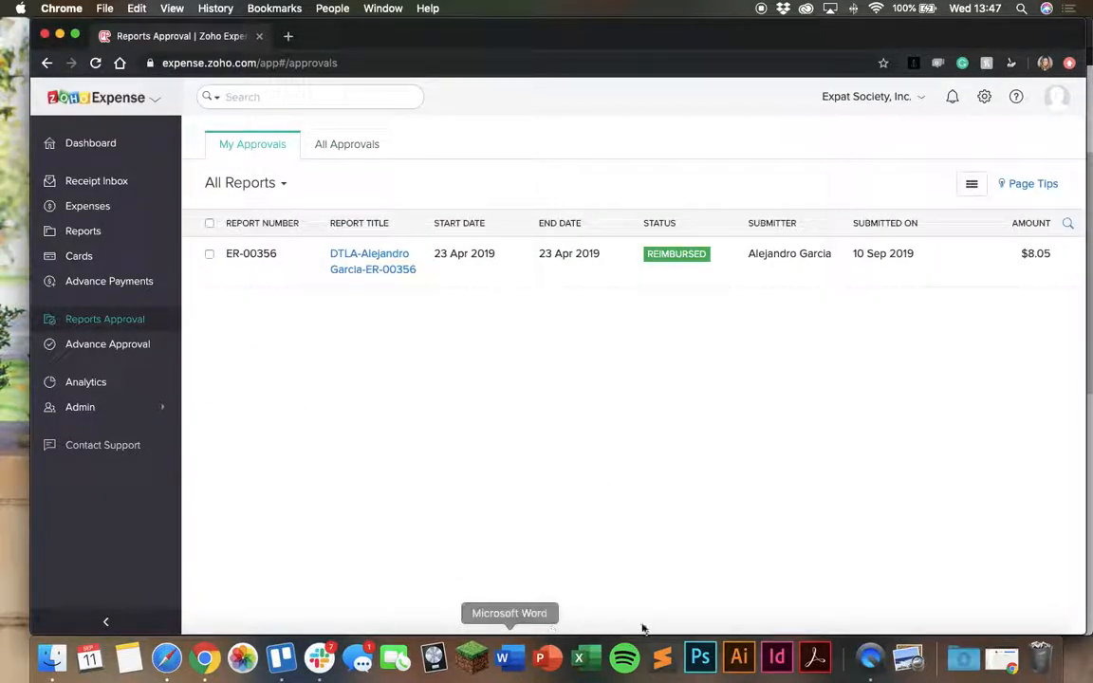
{"action": "left_click", "coordinate": [991, 674]}
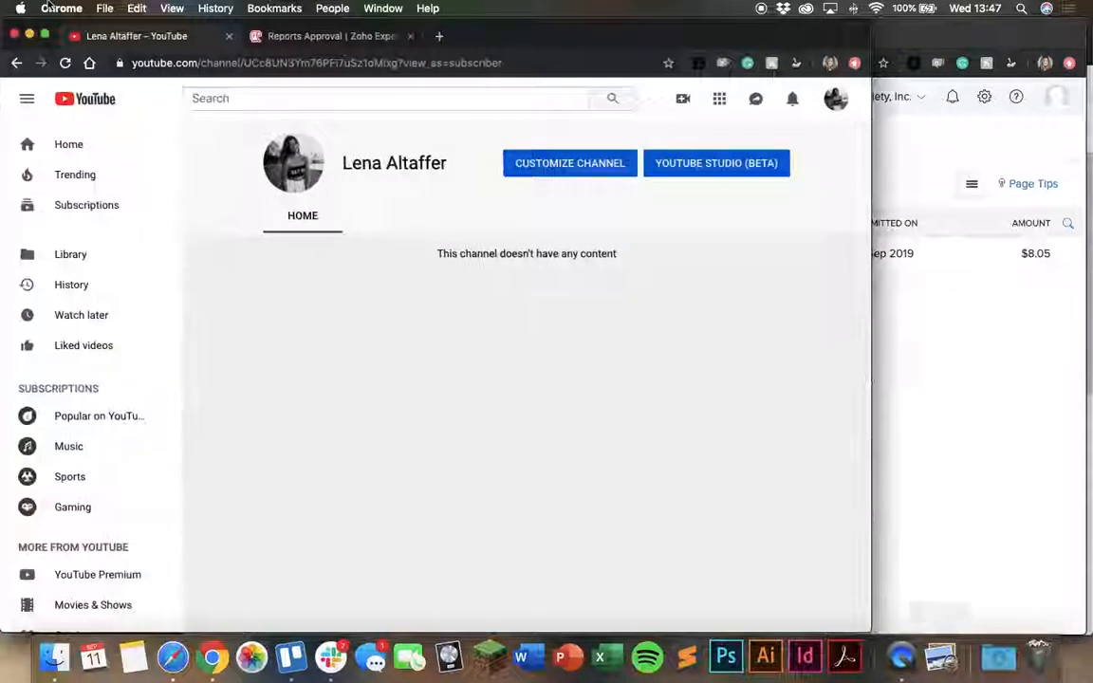
{"action": "left_click", "coordinate": [31, 35]}
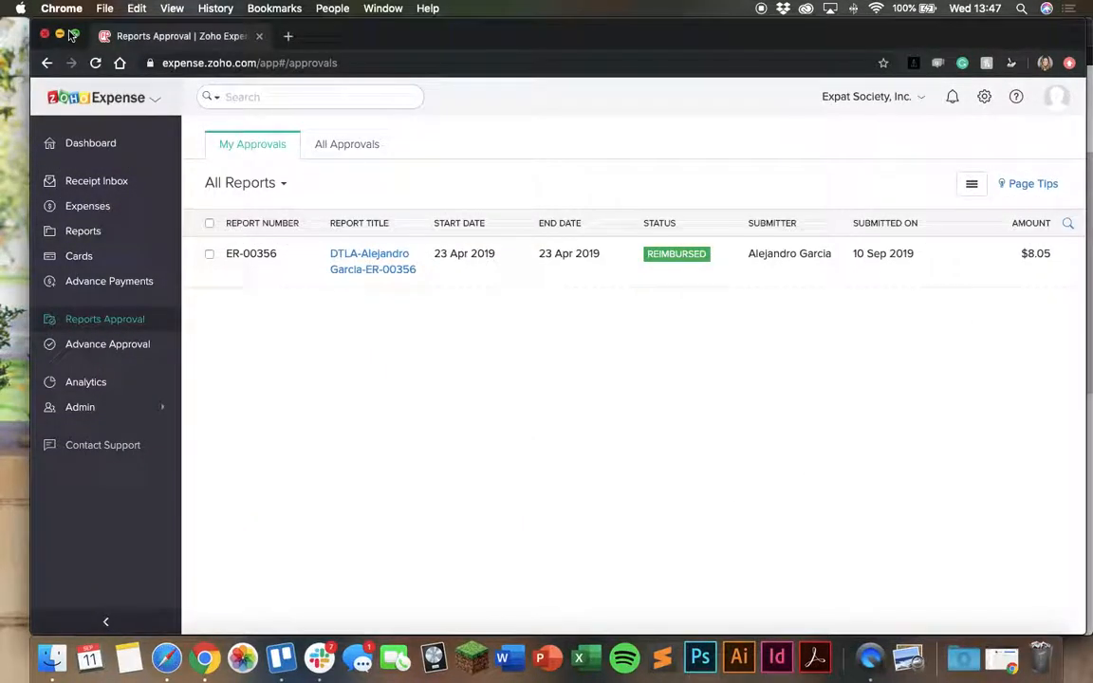
{"action": "left_click", "coordinate": [166, 658]}
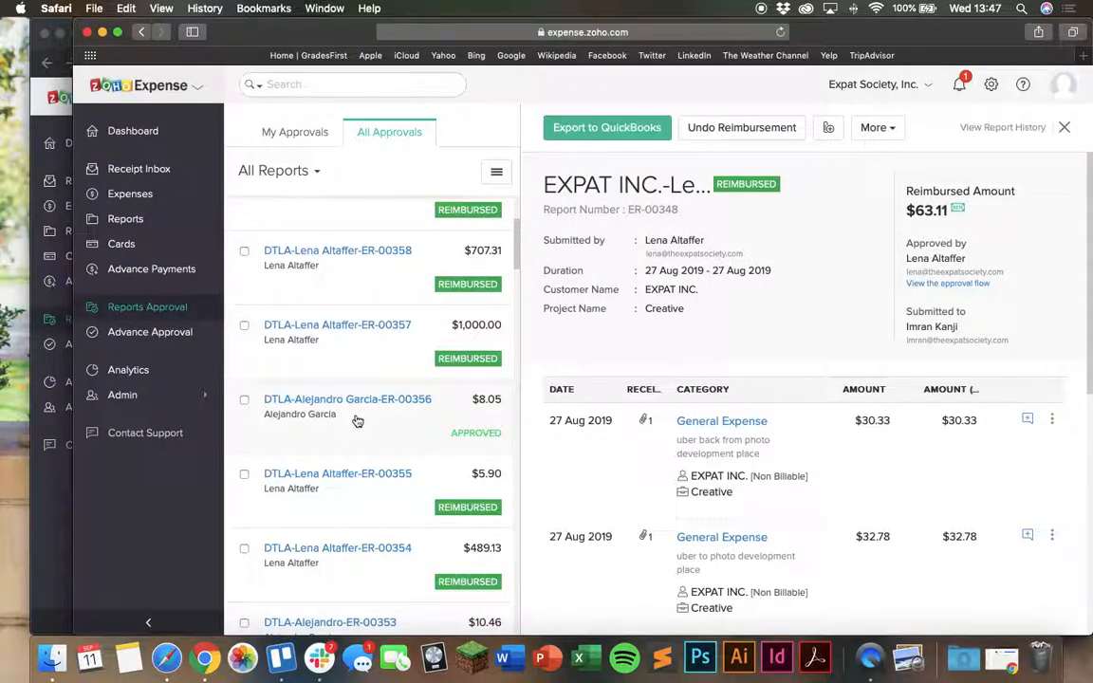
Browse the older reports in the All Approvals list and open the DTLA report ER-00321 to examine its details
{"action": "scroll", "coordinate": [356, 422], "scroll_direction": "down", "scroll_amount": 15}
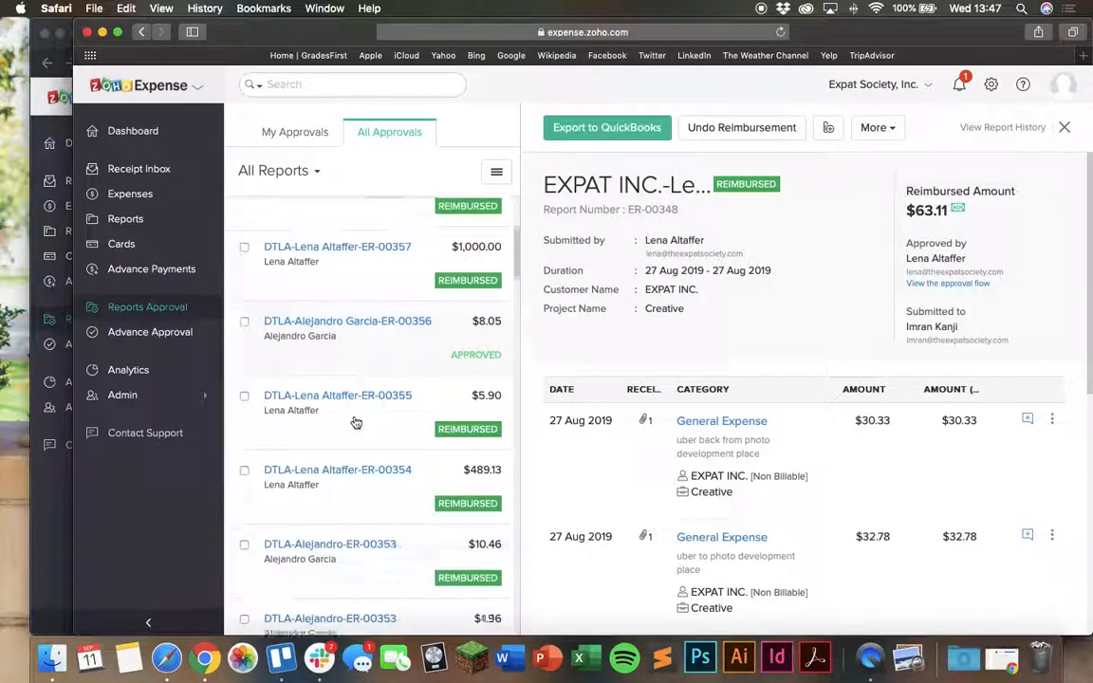
{"action": "scroll", "coordinate": [356, 423], "scroll_direction": "down", "scroll_amount": 15}
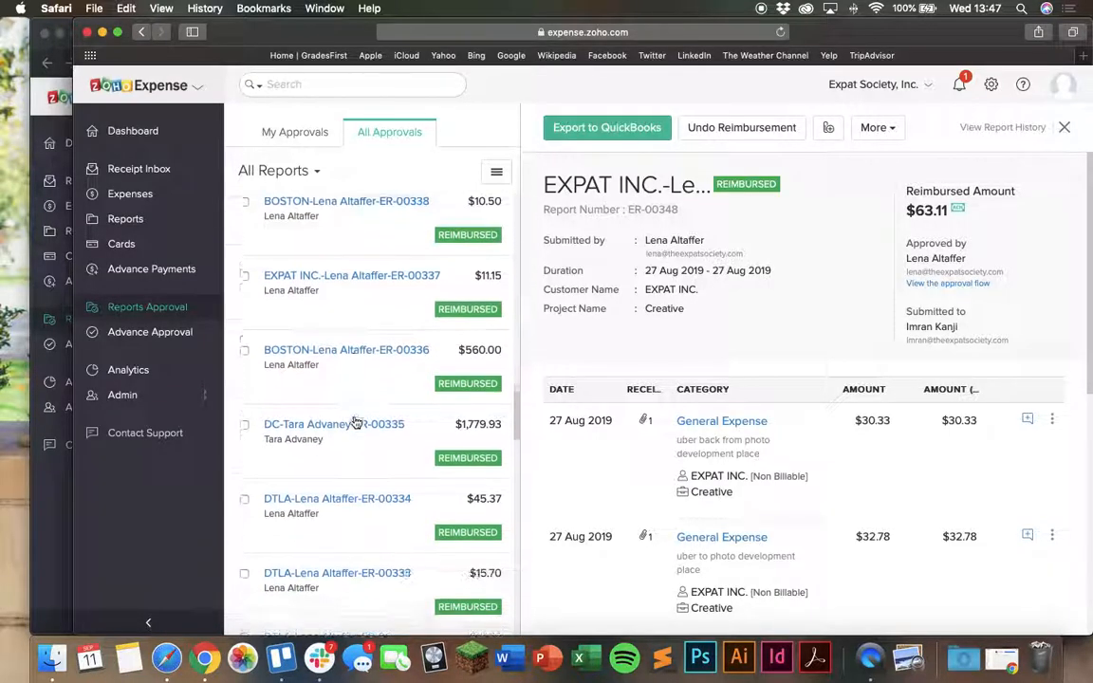
{"action": "scroll", "coordinate": [356, 422], "scroll_direction": "down", "scroll_amount": 15}
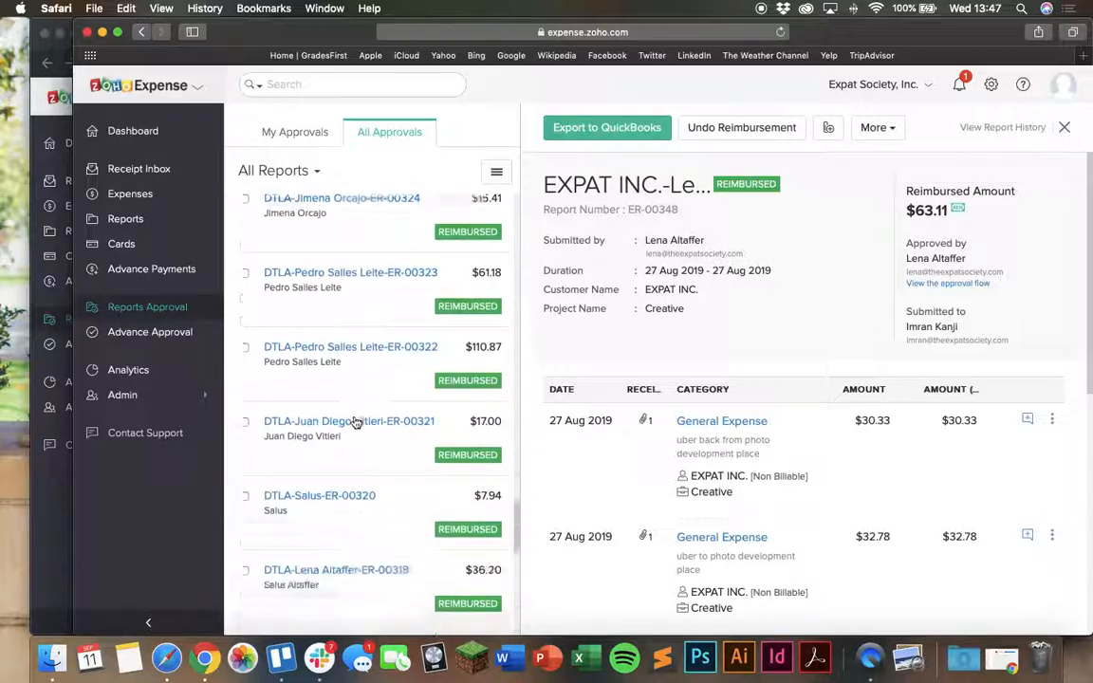
{"action": "scroll", "coordinate": [356, 422], "scroll_direction": "up", "scroll_amount": 6}
{"action": "scroll", "coordinate": [355, 422], "scroll_direction": "down", "scroll_amount": 6}
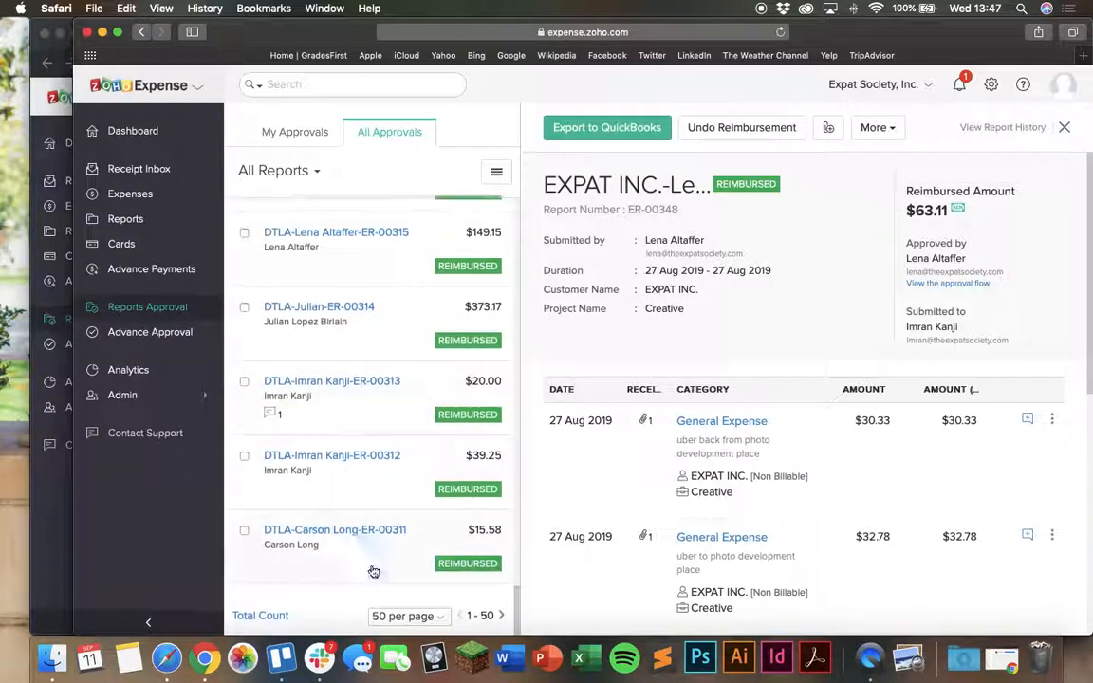
{"action": "scroll", "coordinate": [419, 505], "scroll_direction": "up", "scroll_amount": 8}
{"action": "scroll", "coordinate": [419, 504], "scroll_direction": "up", "scroll_amount": 1}
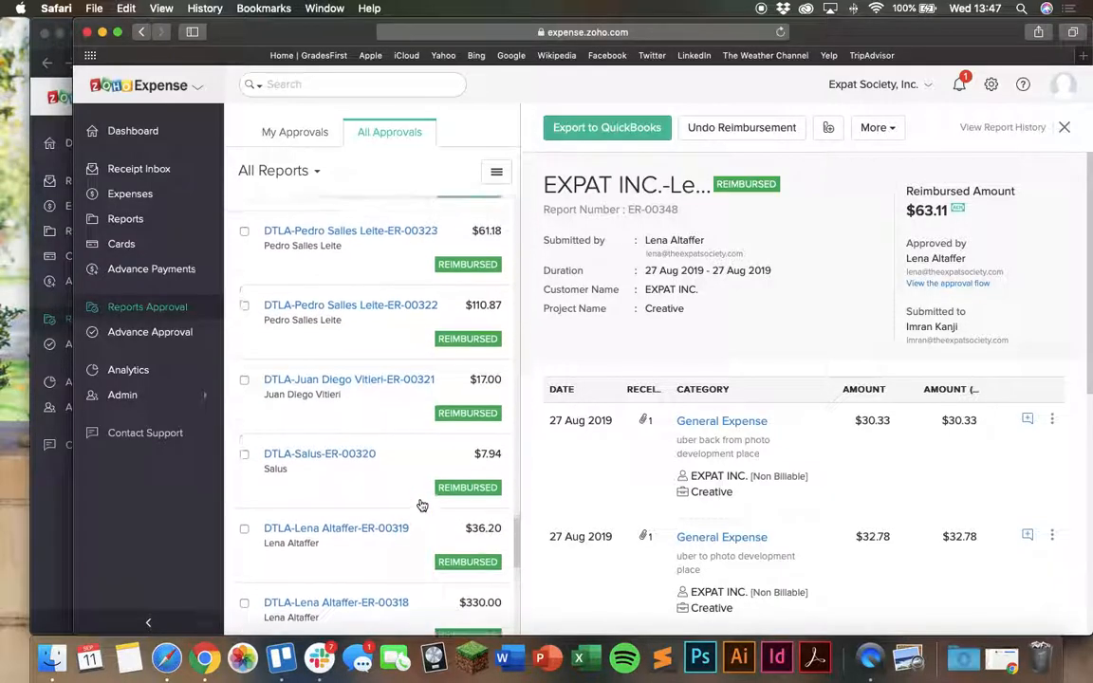
{"action": "left_click", "coordinate": [351, 423]}
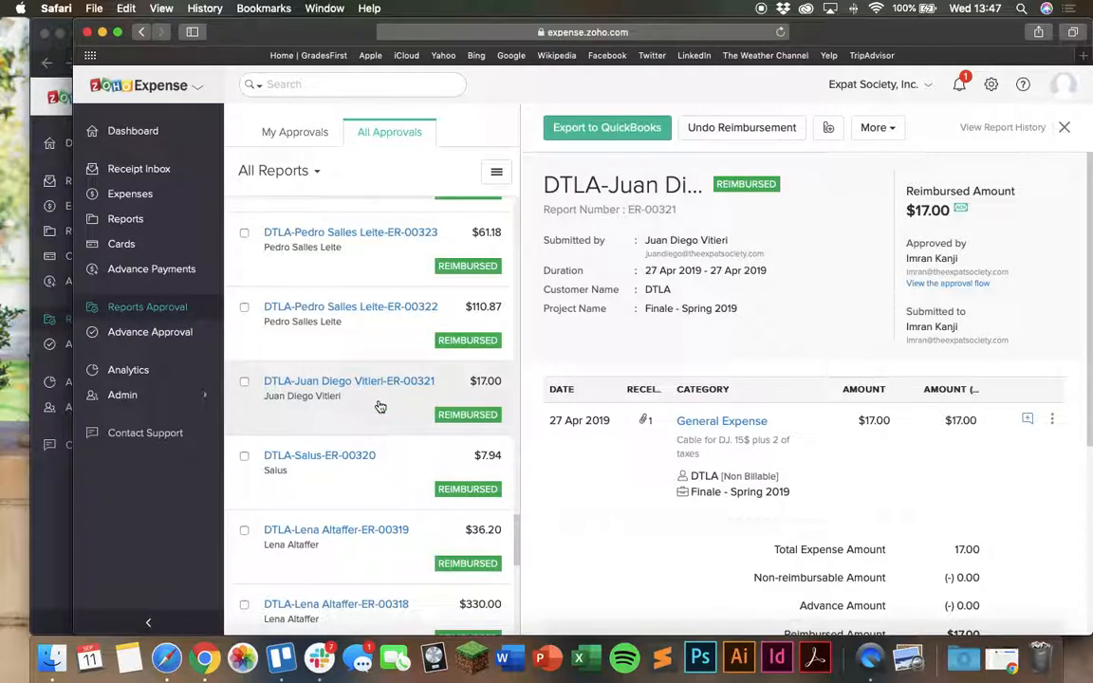
Review the amounts and statuses of the reports across the whole first page of the All Approvals list
{"action": "scroll", "coordinate": [344, 422], "scroll_direction": "up", "scroll_amount": 10}
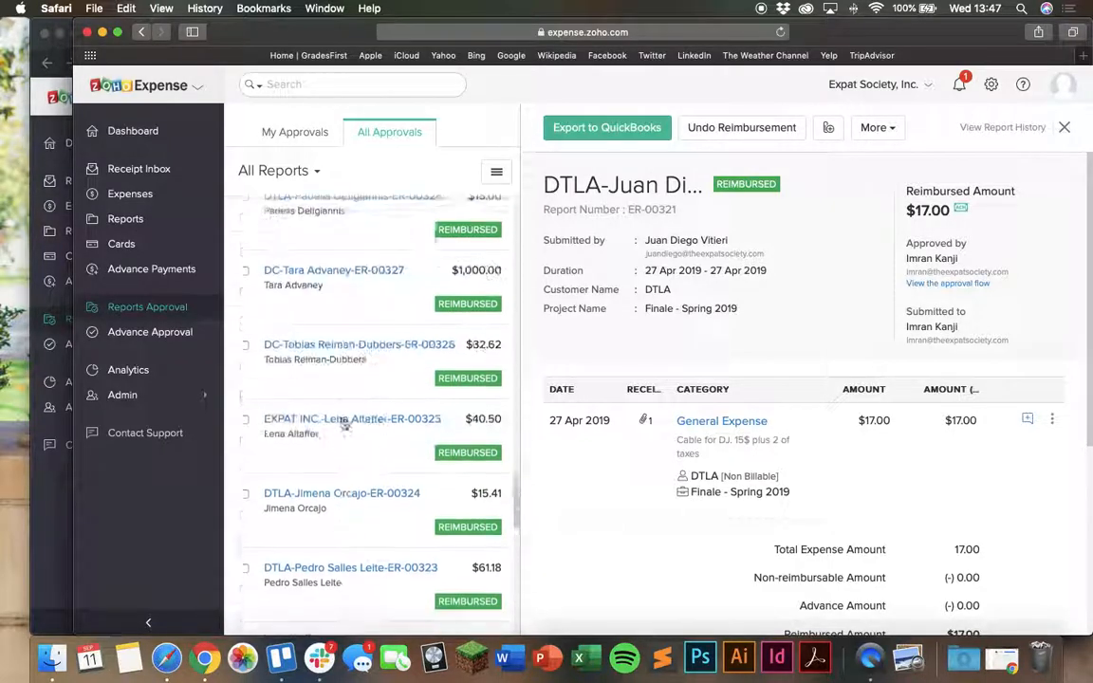
{"action": "scroll", "coordinate": [343, 423], "scroll_direction": "up", "scroll_amount": 3}
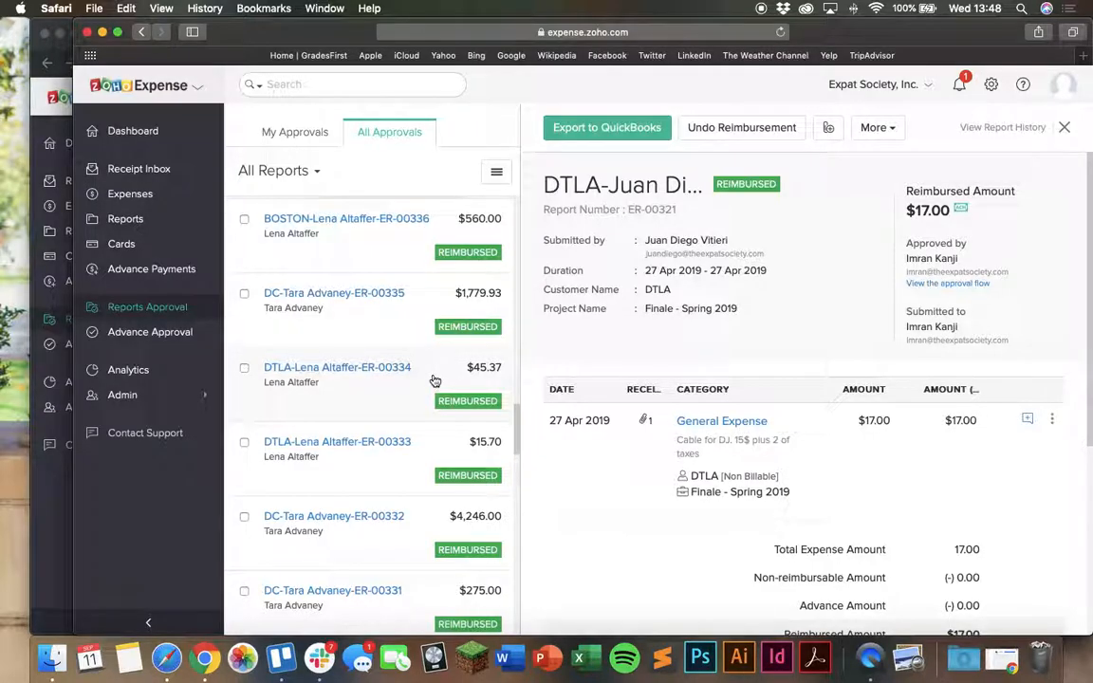
{"action": "scroll", "coordinate": [435, 381], "scroll_direction": "up", "scroll_amount": 10}
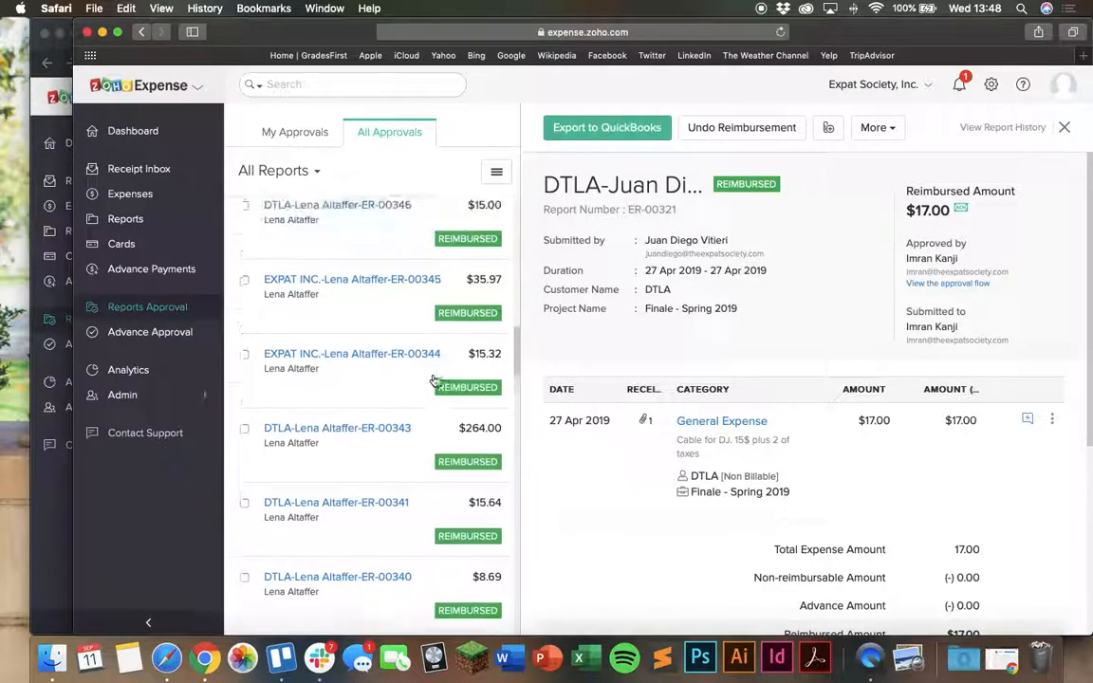
{"action": "scroll", "coordinate": [434, 380], "scroll_direction": "up", "scroll_amount": 10}
{"action": "scroll", "coordinate": [435, 380], "scroll_direction": "up", "scroll_amount": 5}
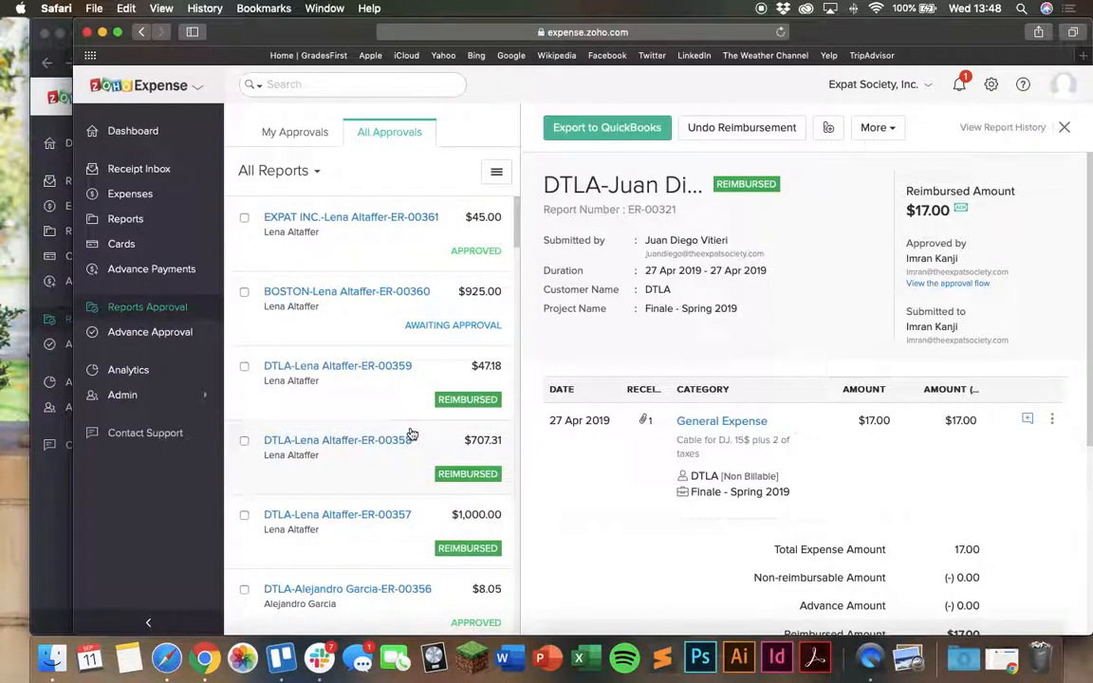
{"action": "scroll", "coordinate": [412, 434], "scroll_direction": "down", "scroll_amount": 10}
{"action": "scroll", "coordinate": [412, 434], "scroll_direction": "down", "scroll_amount": 15}
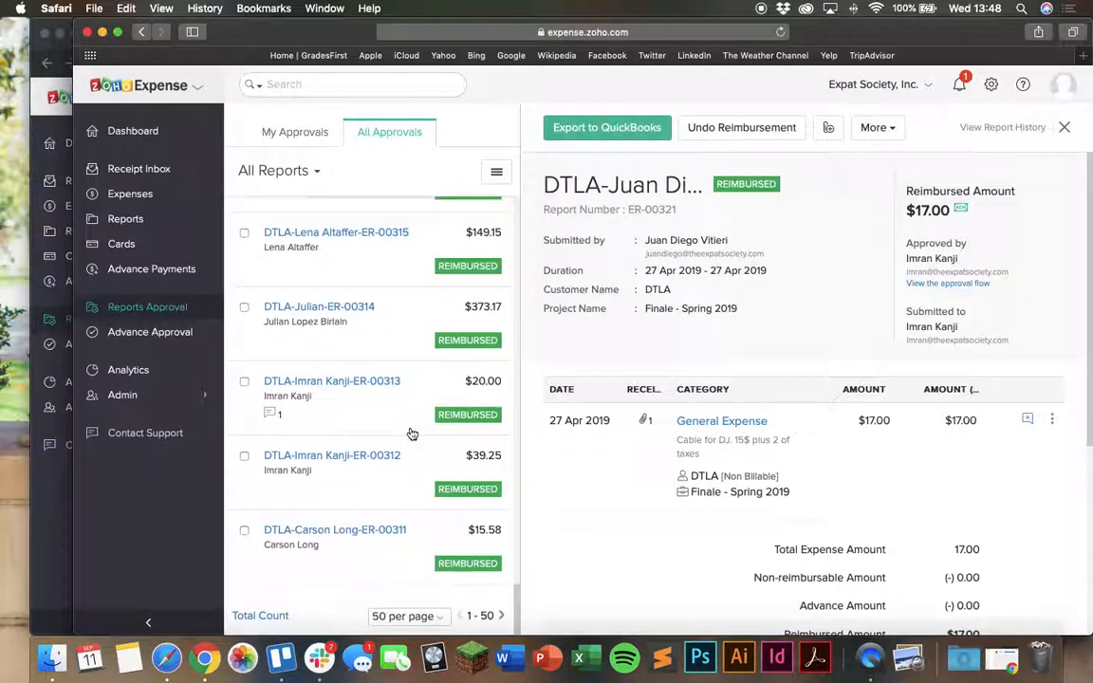
Look over the reports on the next page of the list and return to the My Approvals list
{"action": "left_click", "coordinate": [501, 615]}
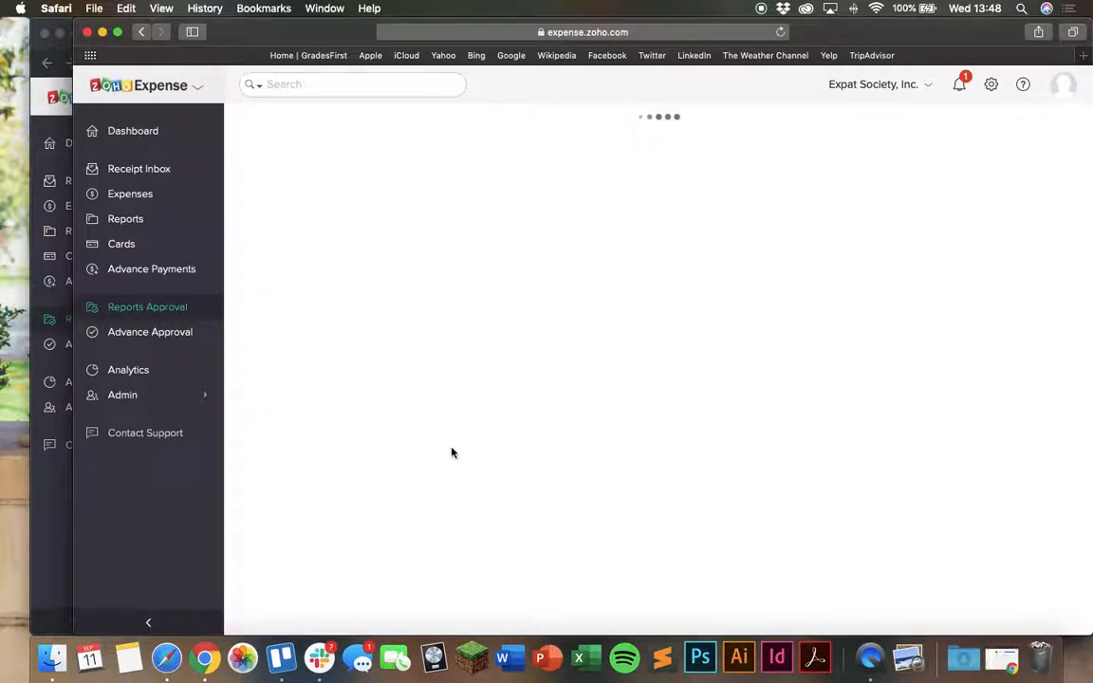
{"action": "scroll", "coordinate": [453, 453], "scroll_direction": "down", "scroll_amount": 5}
{"action": "scroll", "coordinate": [453, 454], "scroll_direction": "down", "scroll_amount": 12}
{"action": "scroll", "coordinate": [452, 454], "scroll_direction": "up", "scroll_amount": 15}
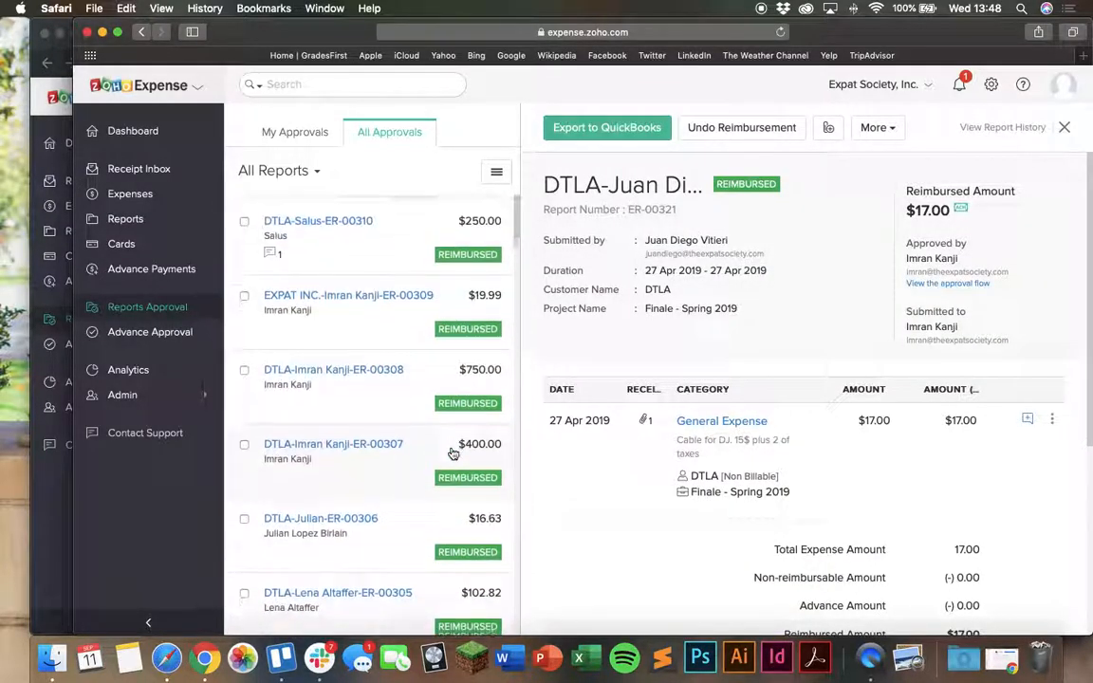
{"action": "left_click", "coordinate": [309, 139]}
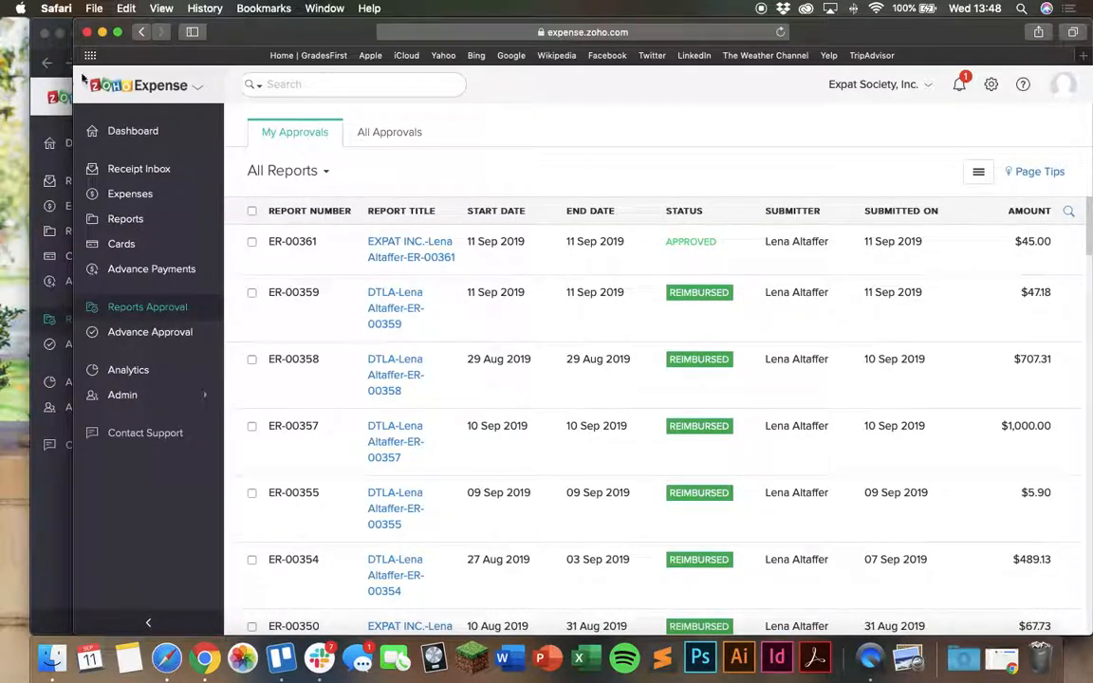
Put the browser windows away, open the Uber receipt from the desktop in Preview, and enlarge its window
{"action": "left_click", "coordinate": [41, 118]}
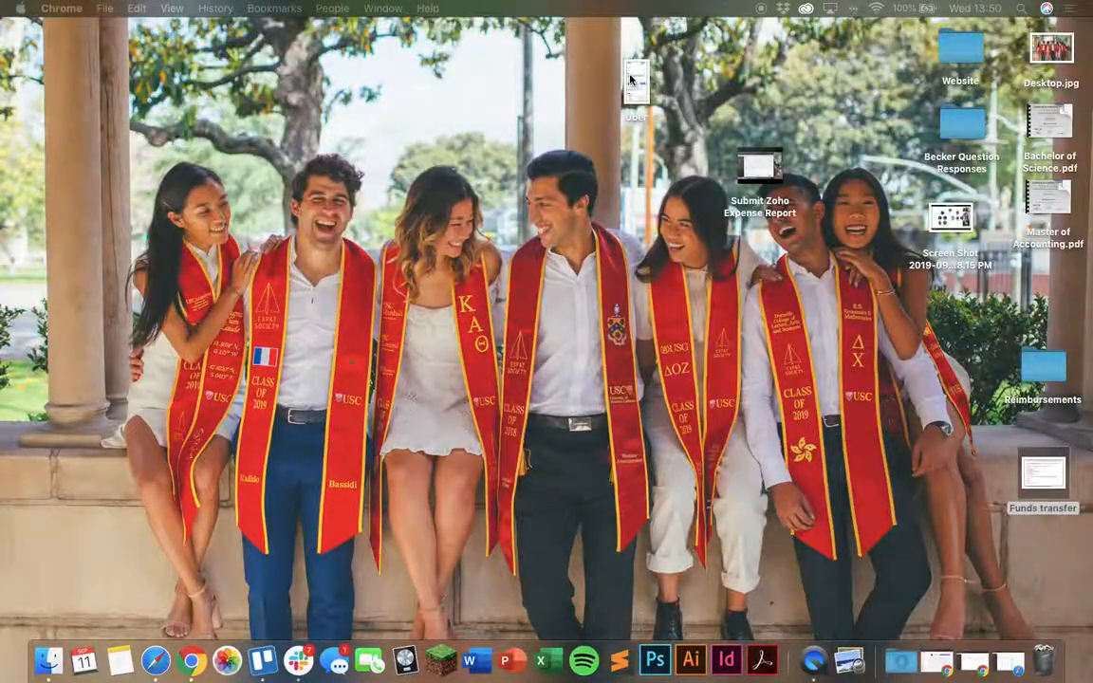
{"action": "double_click", "coordinate": [631, 81]}
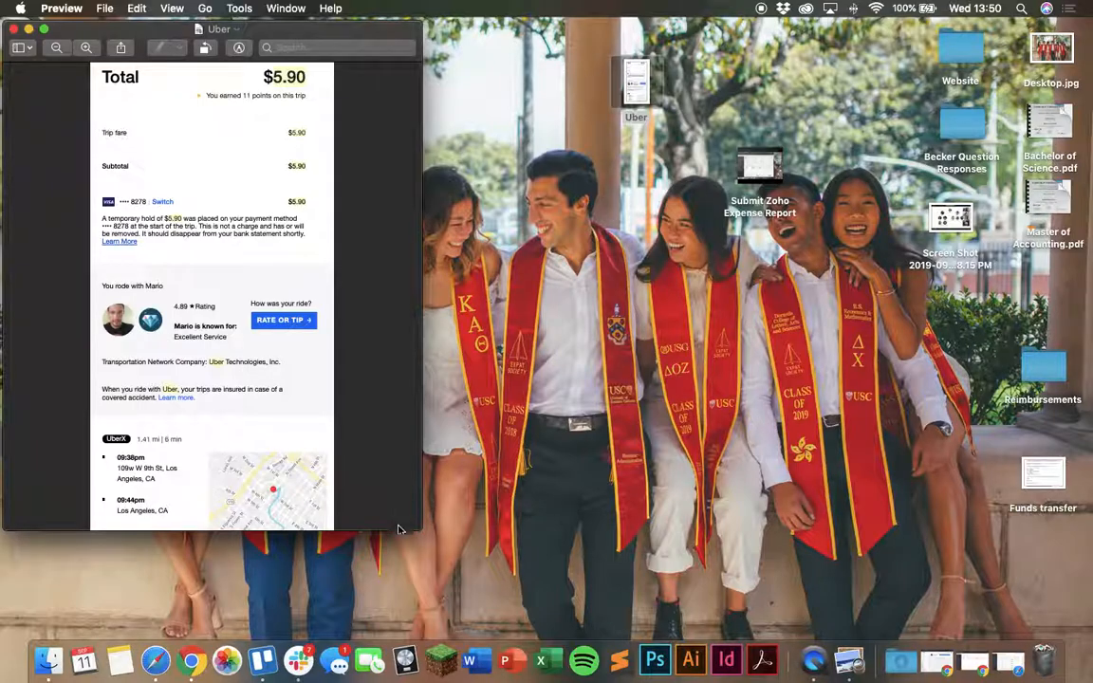
{"action": "left_click_drag", "start_coordinate": [421, 530], "coordinate": [768, 637]}
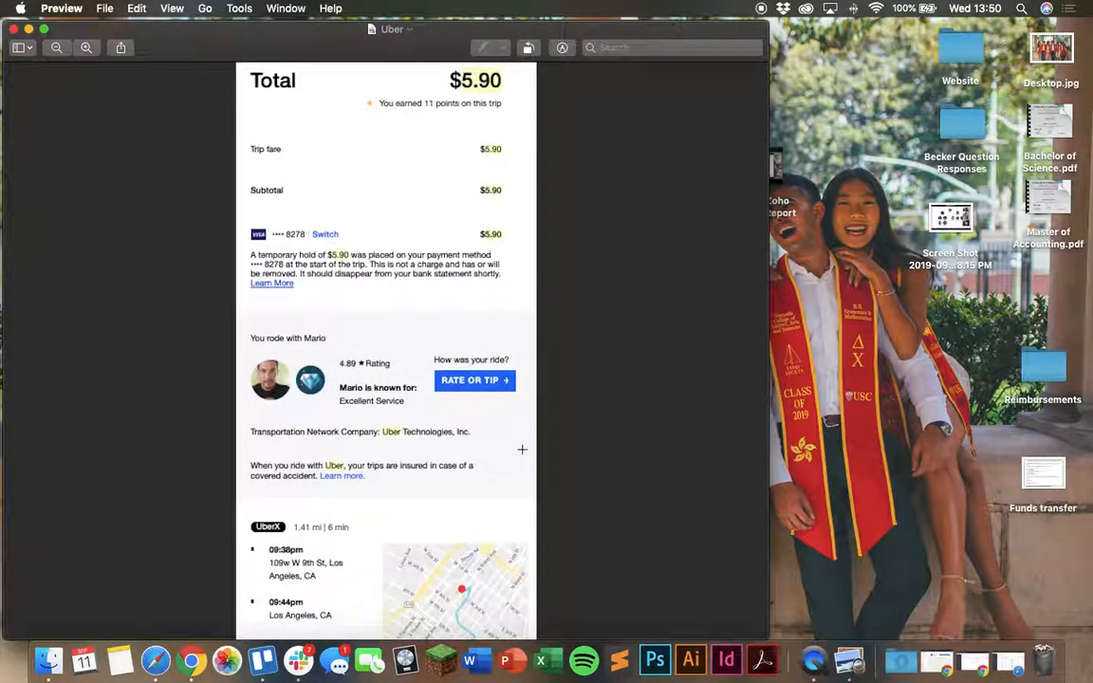